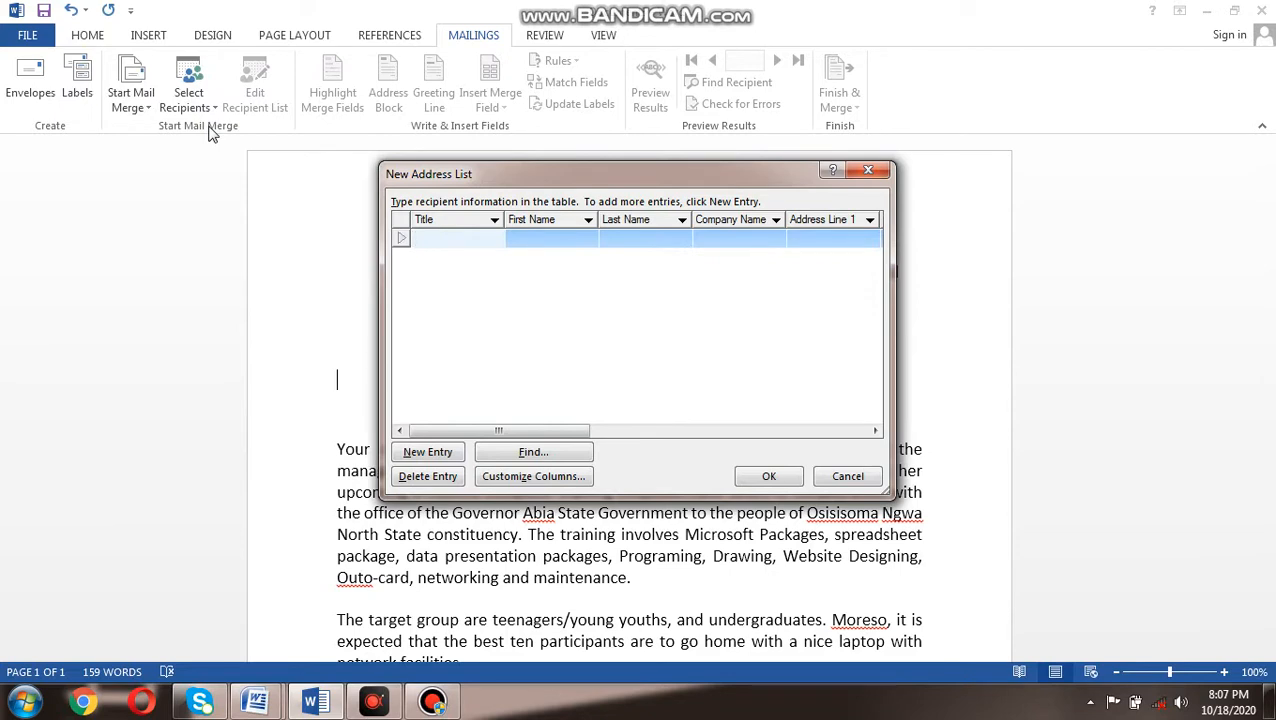
# Fill the first recipient's title as "Sir," and company name as "PrinceWill Computer College", leaving the first and last names empty
pyautogui.write('Sir')
pyautogui.press('Tab')
pyautogui.press('Tab')
pyautogui.press('Tab')
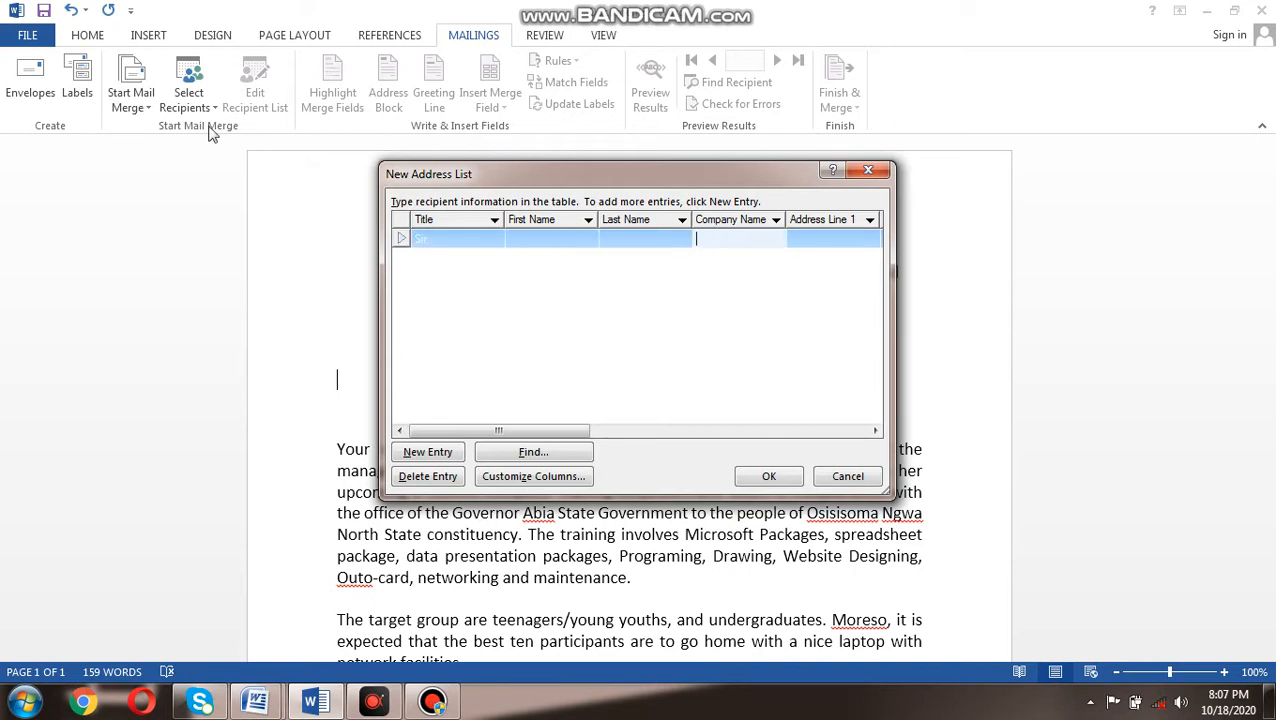
pyautogui.write('Princ')
pyautogui.write('e')
pyautogui.write('Will C')
pyautogui.write('omputer')
pyautogui.write(' Colle')
pyautogui.write('ge')
pyautogui.press('Tab')
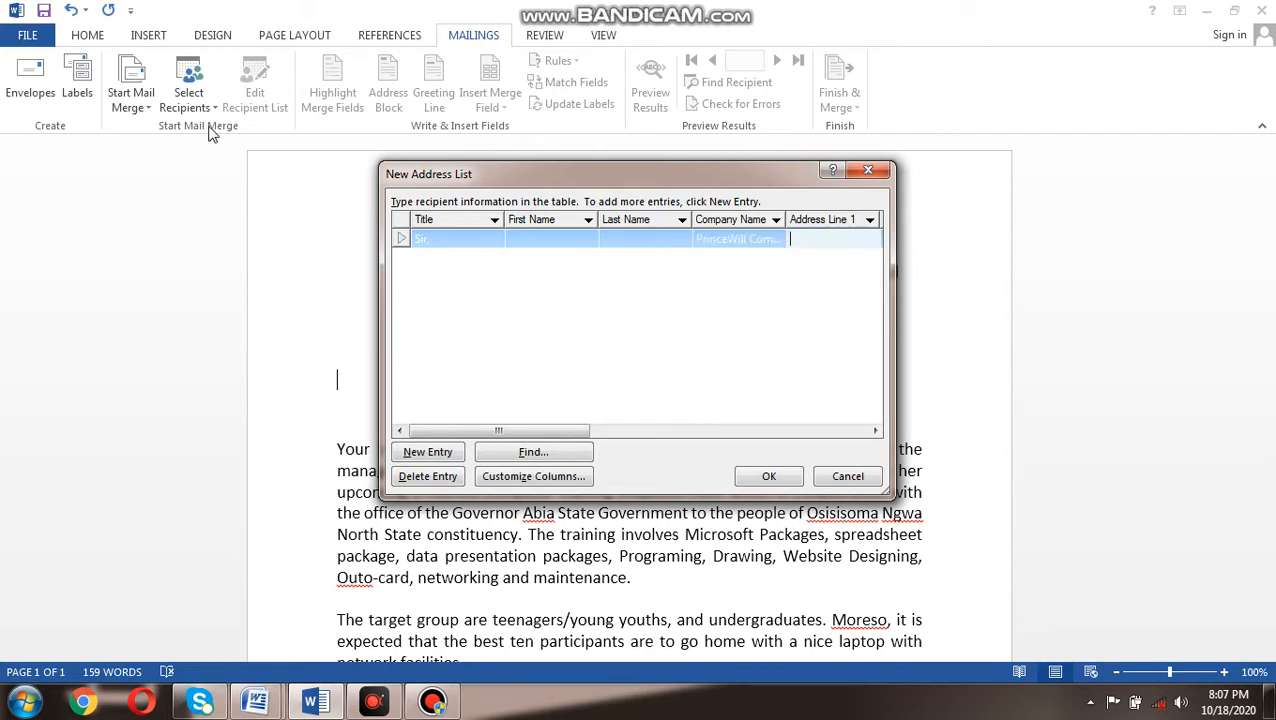
# Enter the first recipient's street and city in Address Line 1
pyautogui.write('omuma')
pyautogui.press('BackSpace')
pyautogui.press('BackSpace')
pyautogui.press('BackSpace')
pyautogui.press('BackSpace')
pyautogui.press('BackSpace')
pyautogui.write('Omu')
pyautogui.write('ma ')
pyautogui.write('Road ')
pyautogui.write('Aba')
pyautogui.press('Tab')
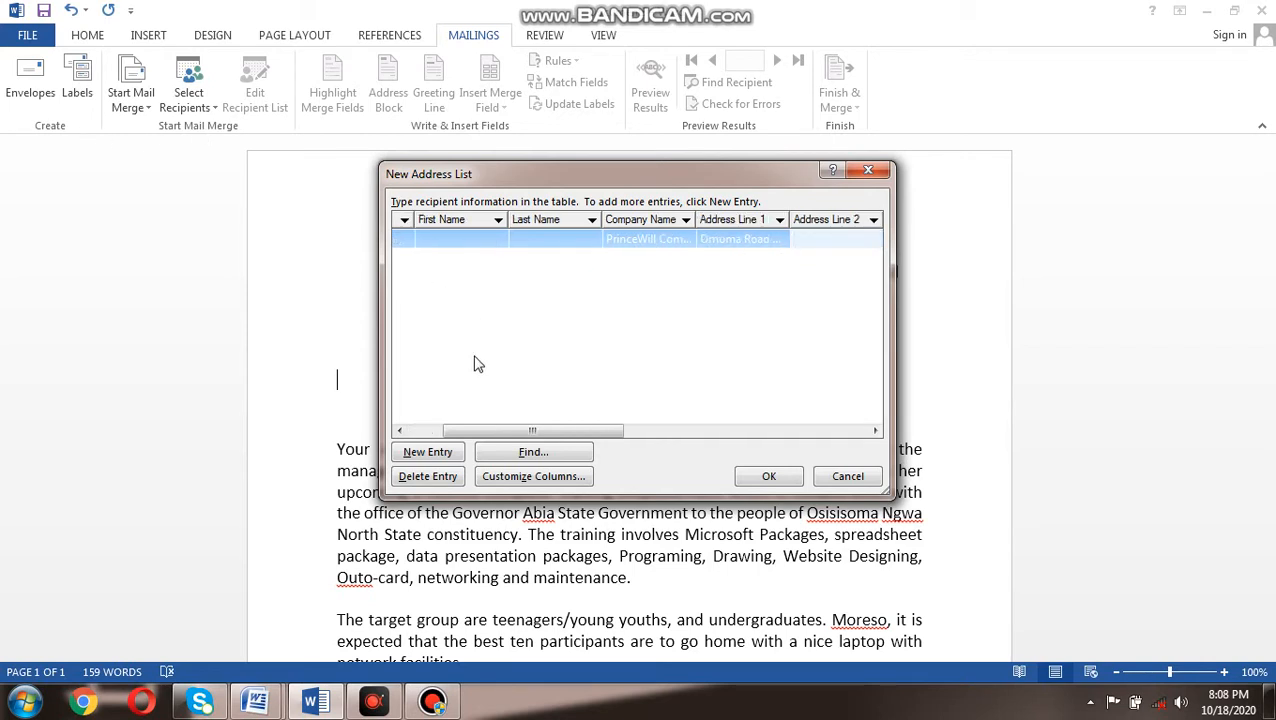
# Add a second entry with the title "Sir," and the company name "Net Xpress Communication"
pyautogui.click(431, 455)
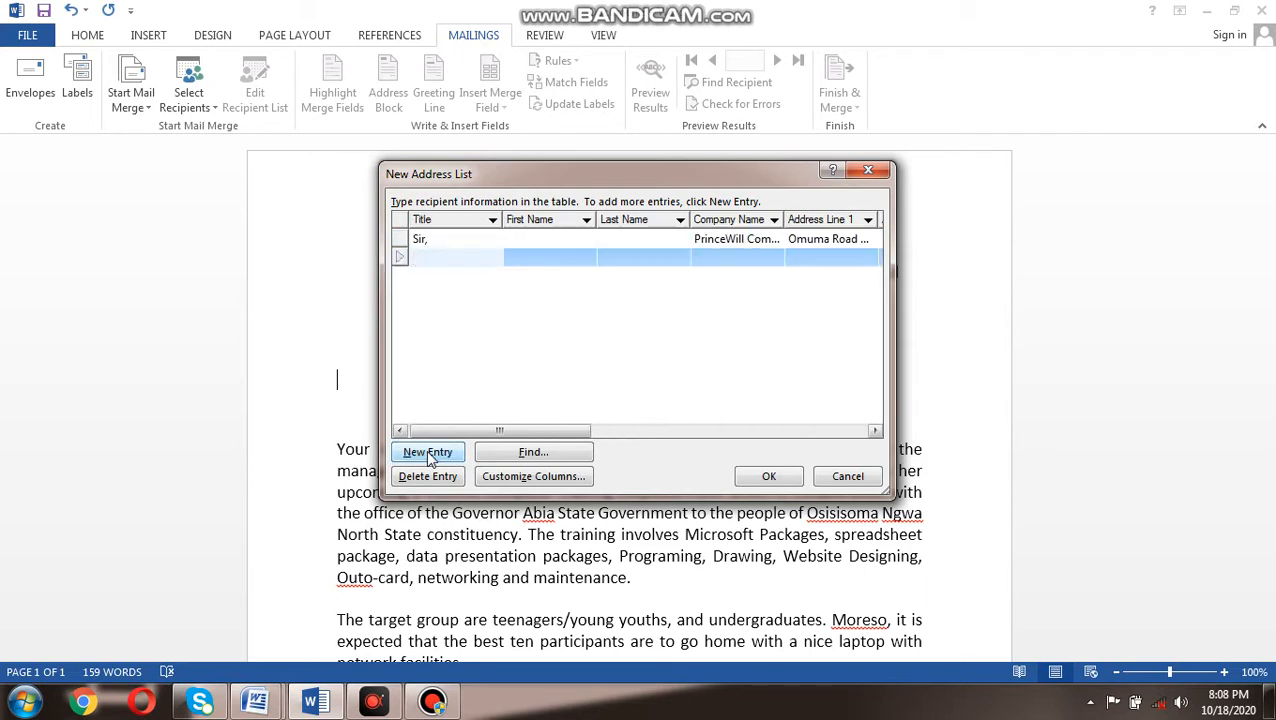
pyautogui.write('Sir,')
pyautogui.press('Tab')
pyautogui.press('Tab')
pyautogui.press('Tab')
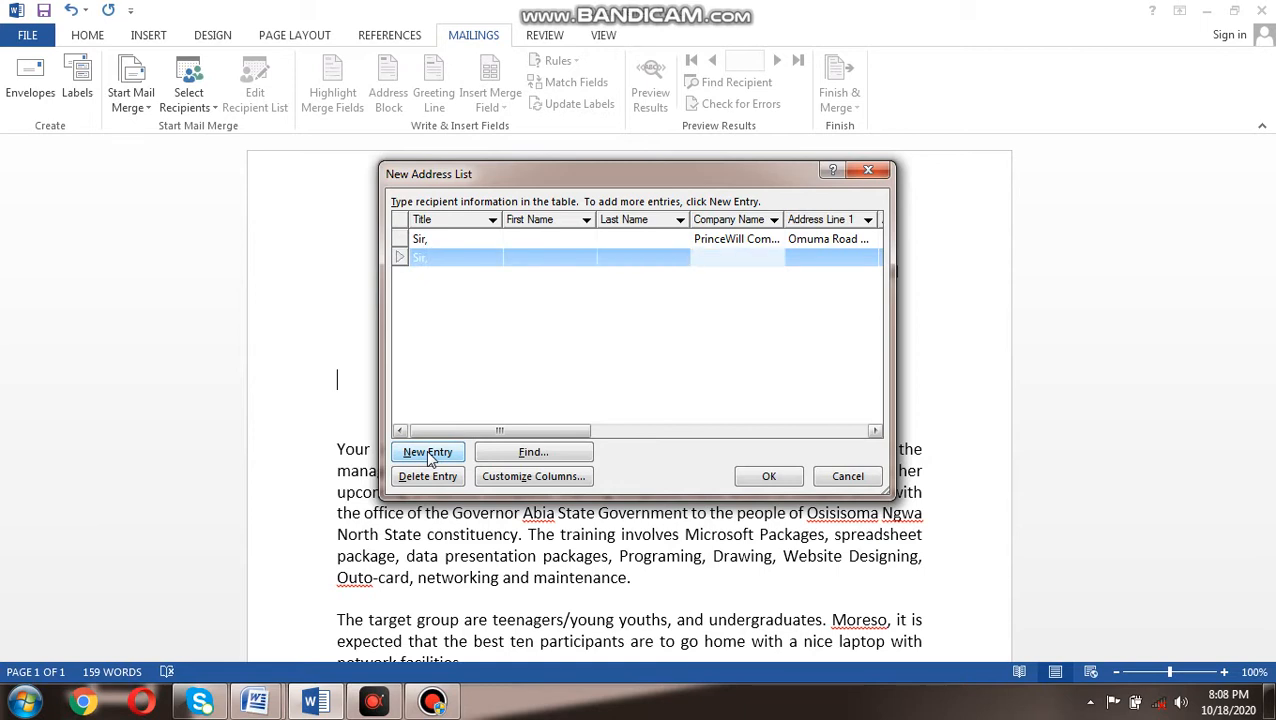
pyautogui.write('Net')
pyautogui.write(' Xpress')
pyautogui.write(' Communi')
pyautogui.write('catio')
pyautogui.write('n')
pyautogui.press('Tab')
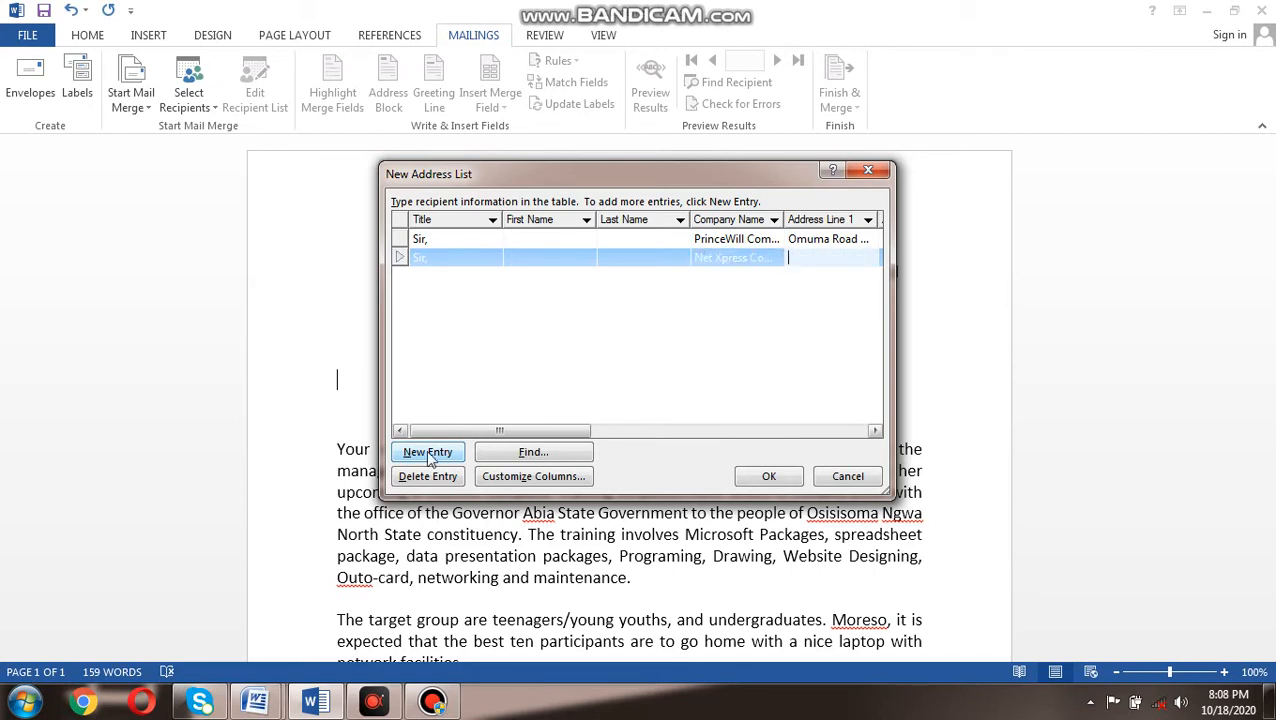
# Enter the street address of Net Xpress Communication in Address Line 1
pyautogui.write('4')
pyautogui.write(' College')
pyautogui.write(' Road')
pyautogui.write(', Aba')
# Add a third entry to the address list with the title "Sir,"
pyautogui.click(454, 463)
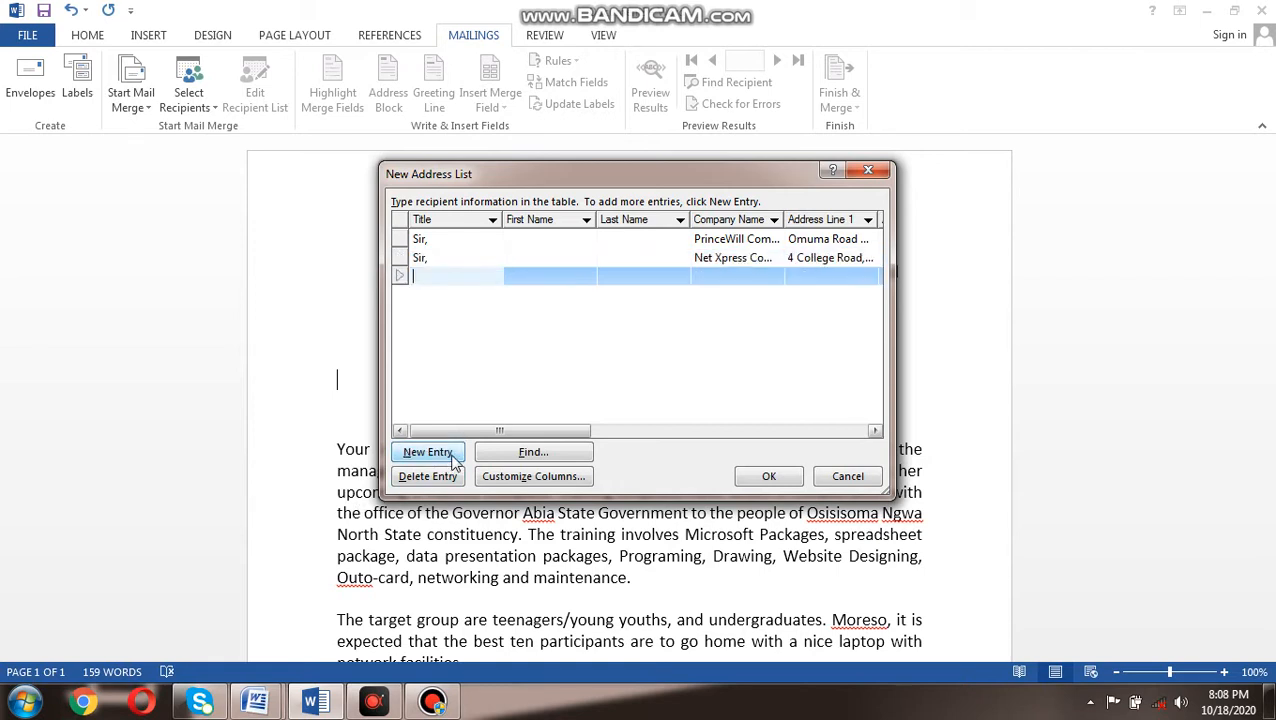
pyautogui.write('Sir,')
pyautogui.press('Tab')
pyautogui.press('Tab')
pyautogui.press('Tab')
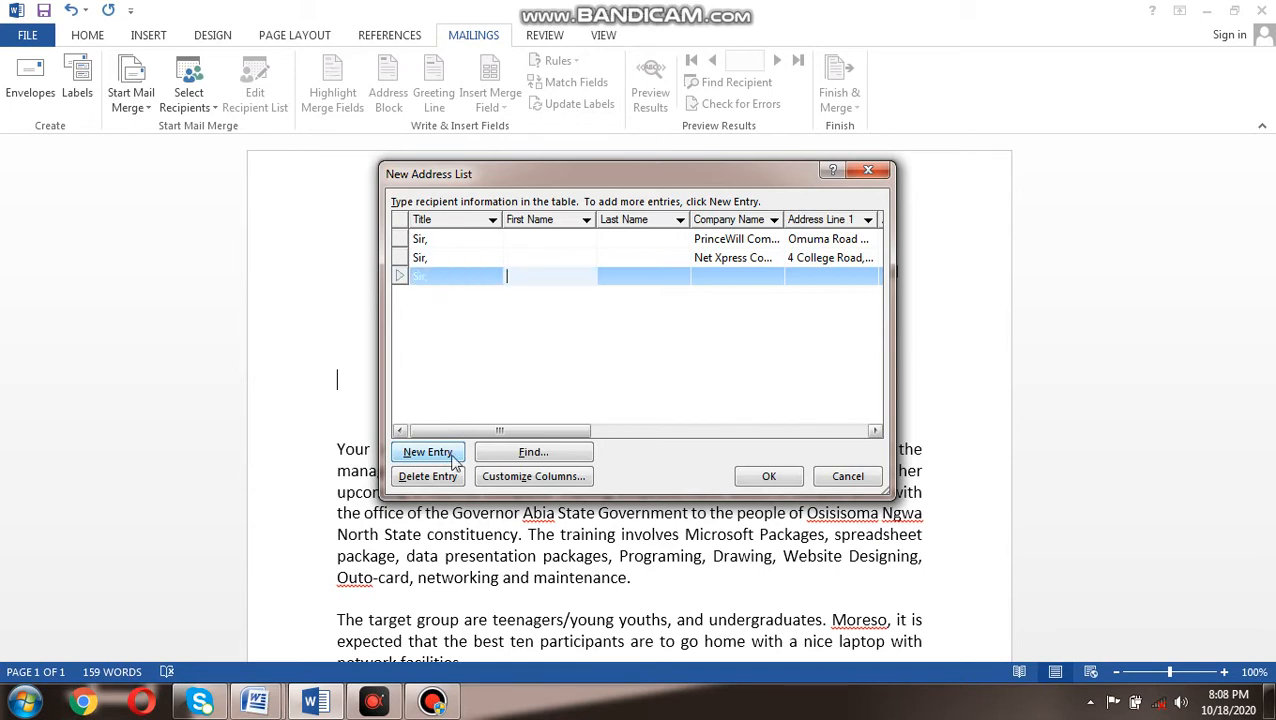
# Enter "Vins Computer School" as the third entry's company name and fill in its Address Line 1, dismissing the color scheme prompt
pyautogui.write('vis')
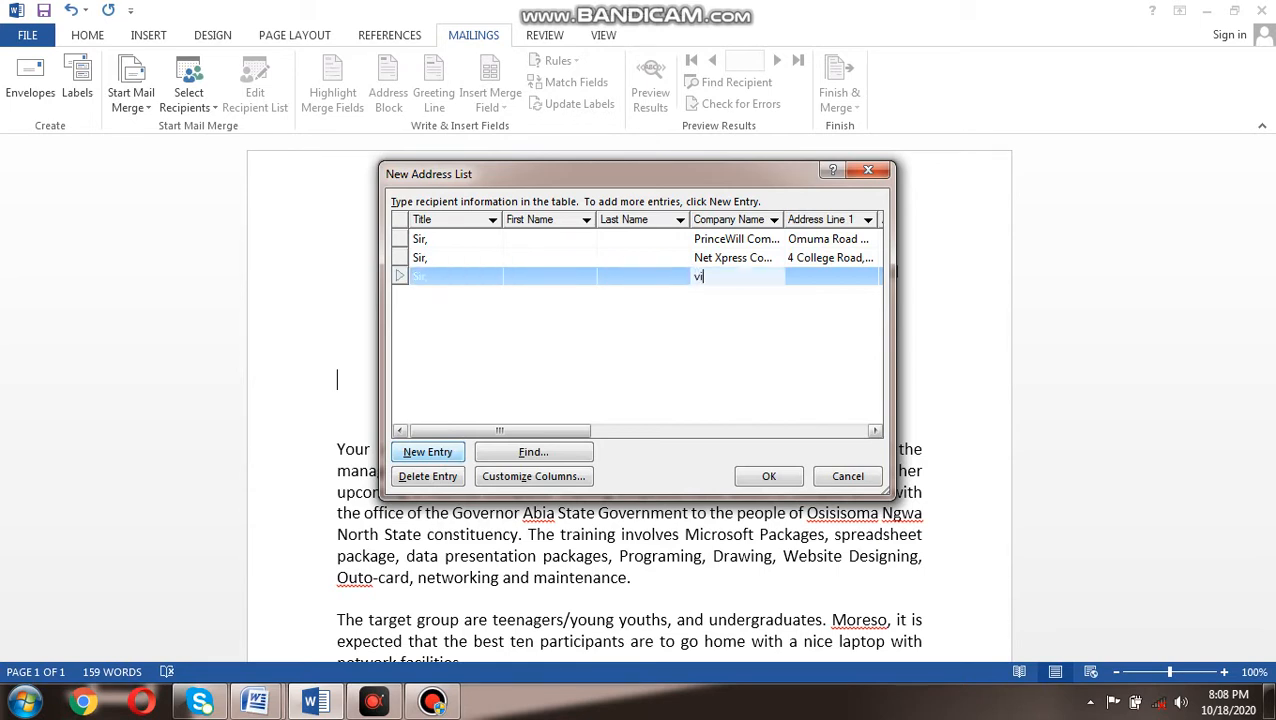
pyautogui.press('BackSpace')
pyautogui.press('BackSpace')
pyautogui.press('BackSpace')
pyautogui.write('Vins Computer')
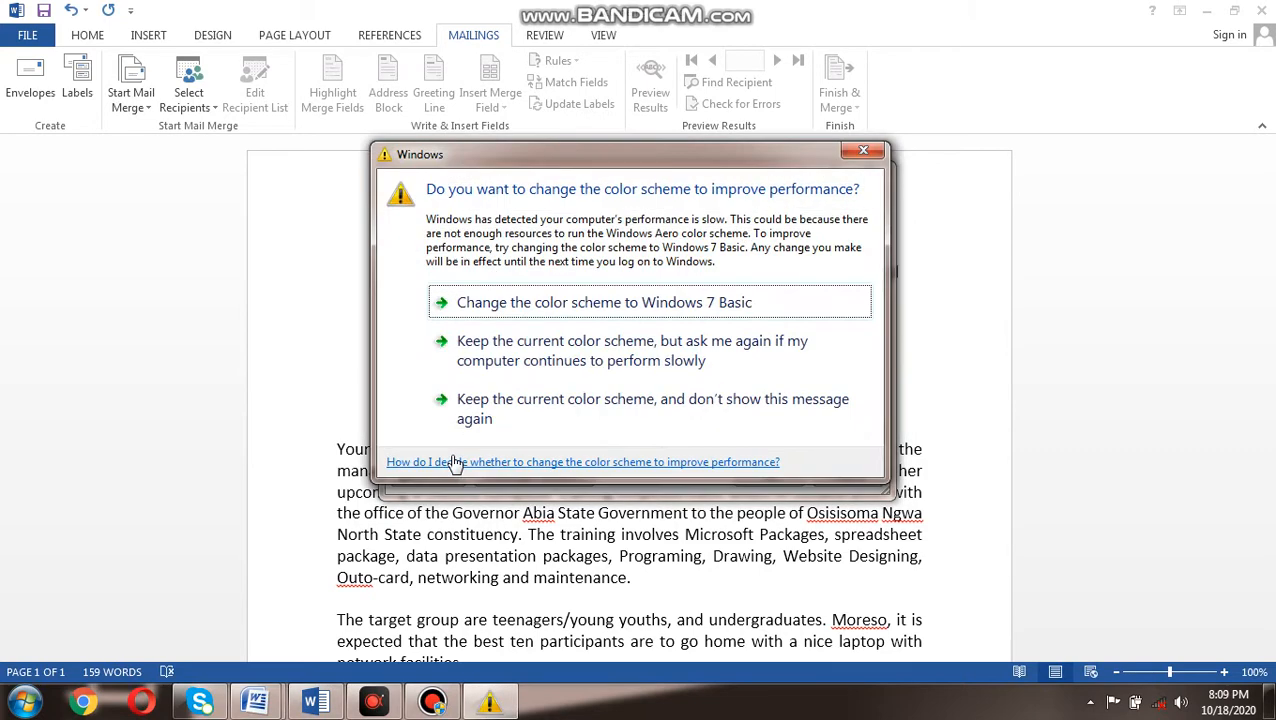
pyautogui.click(866, 150)
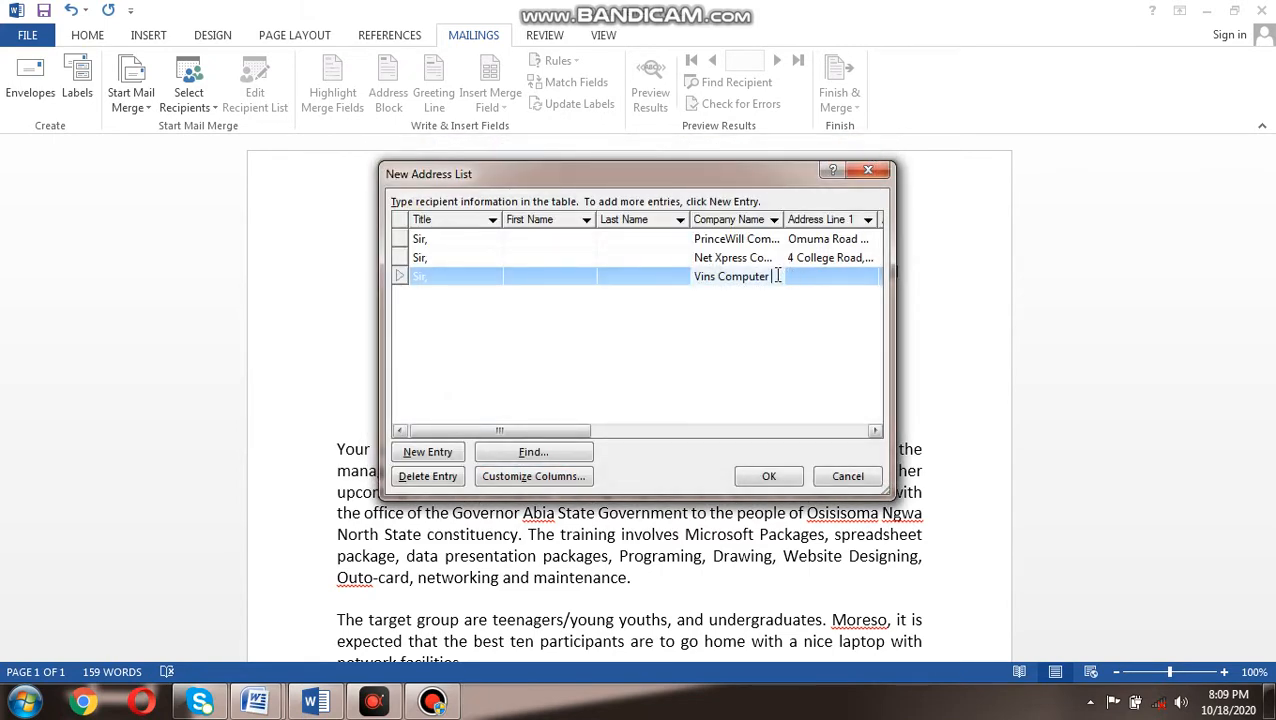
pyautogui.write('School')
pyautogui.press('Tab')
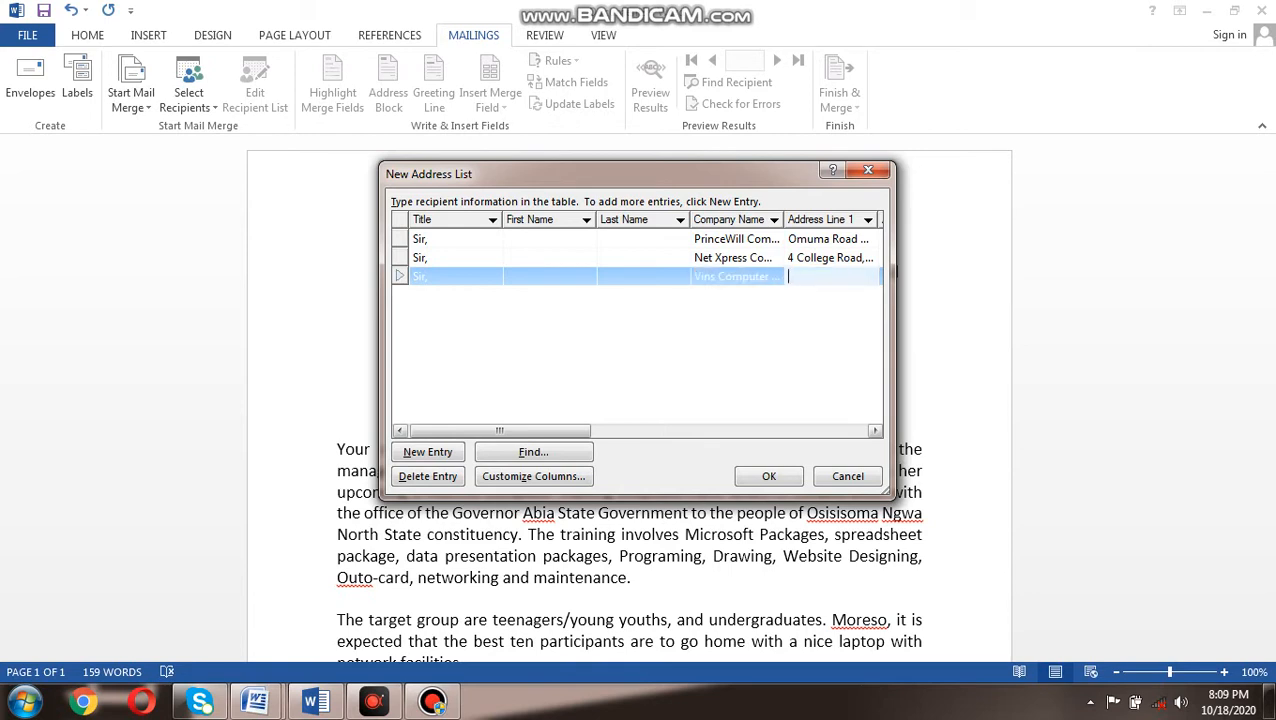
pyautogui.write('Abayi Aba')
pyautogui.press('BackSpace')
# Add a fourth entry with the title "Madam" and the company name "Rosevines Computer"
pyautogui.click(425, 455)
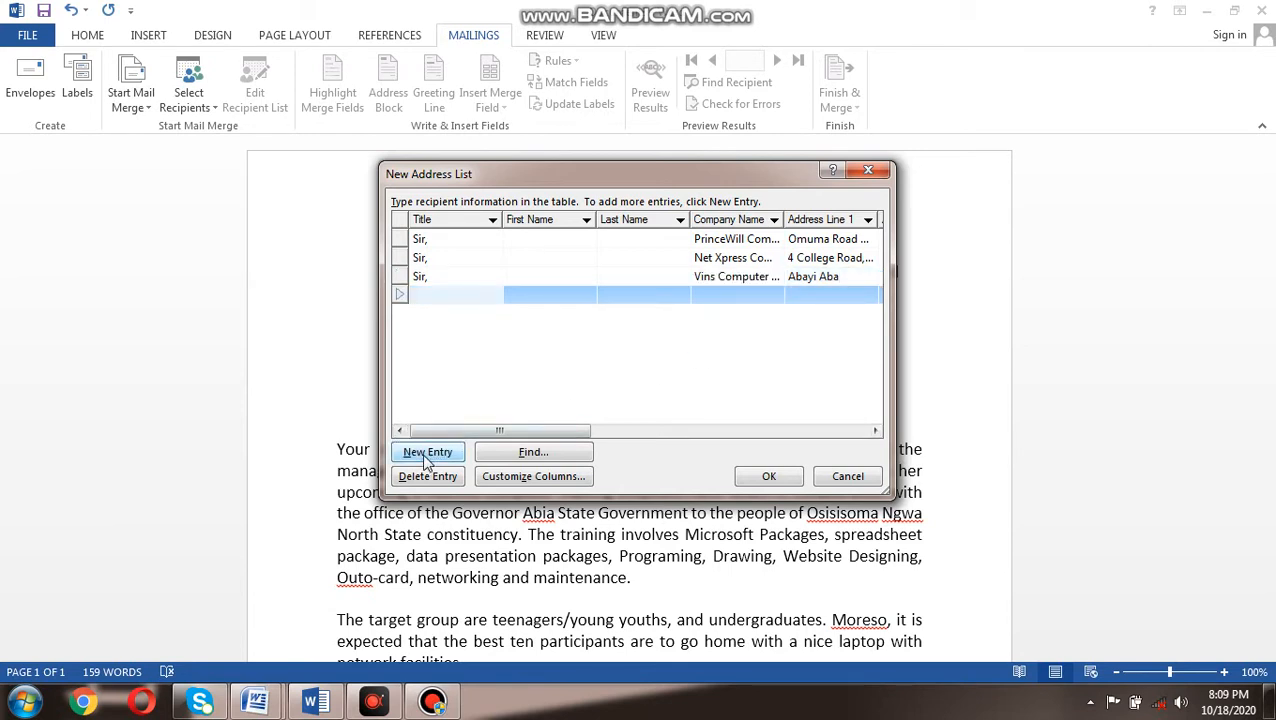
pyautogui.write('Madam')
pyautogui.press('Tab')
pyautogui.press('Tab')
pyautogui.press('Tab')
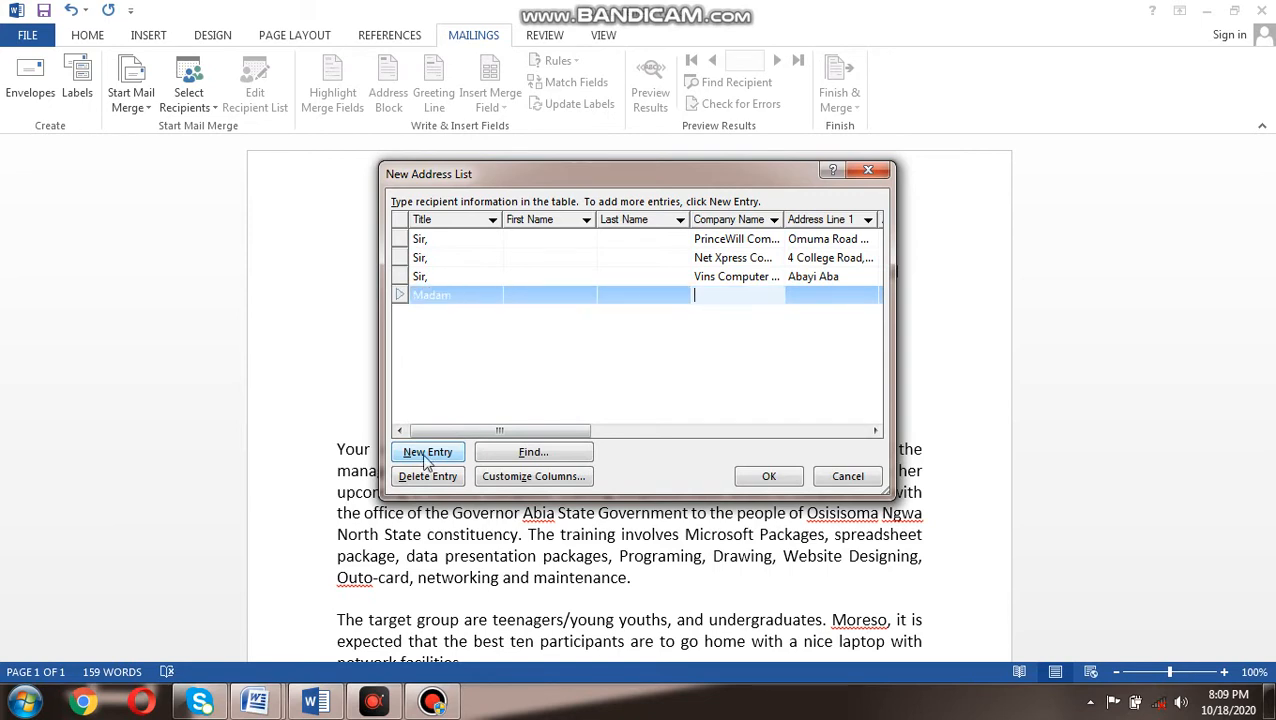
pyautogui.write('R')
pyautogui.write('osevin')
pyautogui.write('es')
pyautogui.write(' C')
pyautogui.write('omp')
pyautogui.write('uter')
pyautogui.press('Tab')
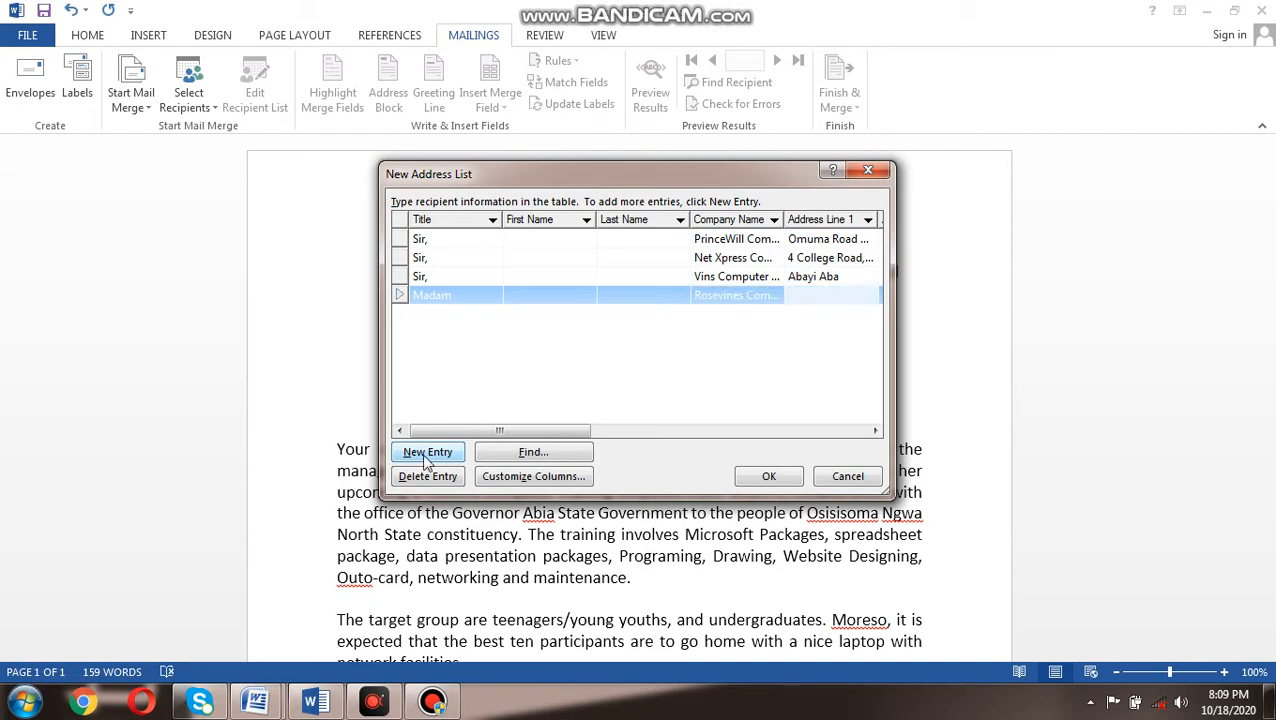
# Enter the fourth recipient's address in Address Line 1, including the house number before the street name
pyautogui.write('Eziukwu Aba')
pyautogui.press('Left')
pyautogui.press('Left')
pyautogui.press('Left')
pyautogui.press('Left')
pyautogui.press('Left')
pyautogui.press('Left')
pyautogui.press('Left')
pyautogui.press('Left')
pyautogui.press('Left')
pyautogui.write('55')
pyautogui.click(868, 295)
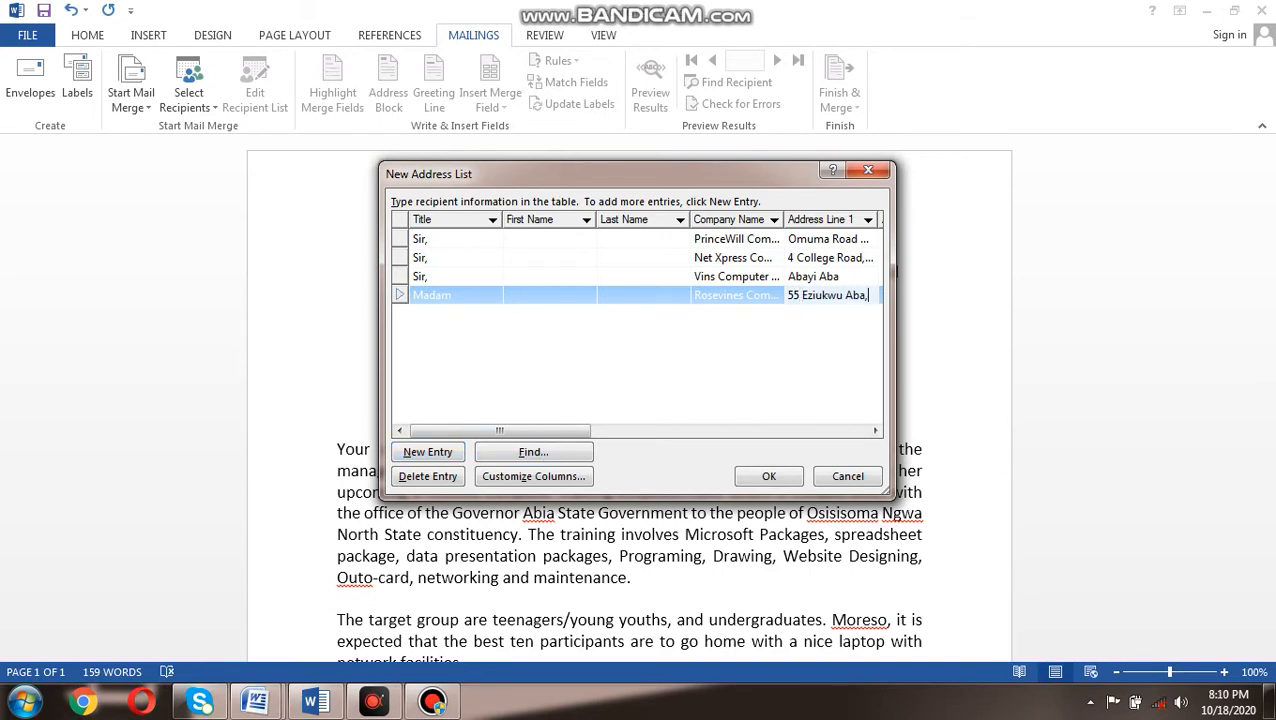
pyautogui.write(', Aba')
# Accept the completed recipient list and save it as "empower letter" in My Data Sources
pyautogui.click(768, 477)
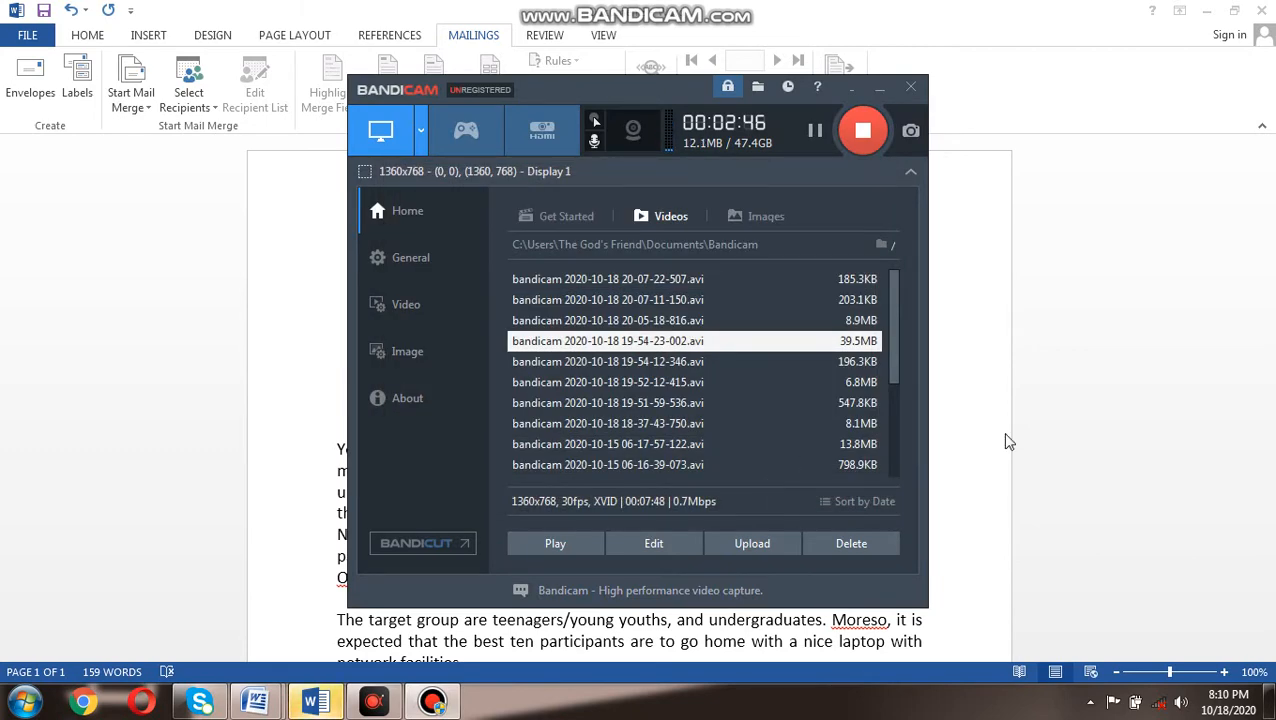
pyautogui.click(1082, 376)
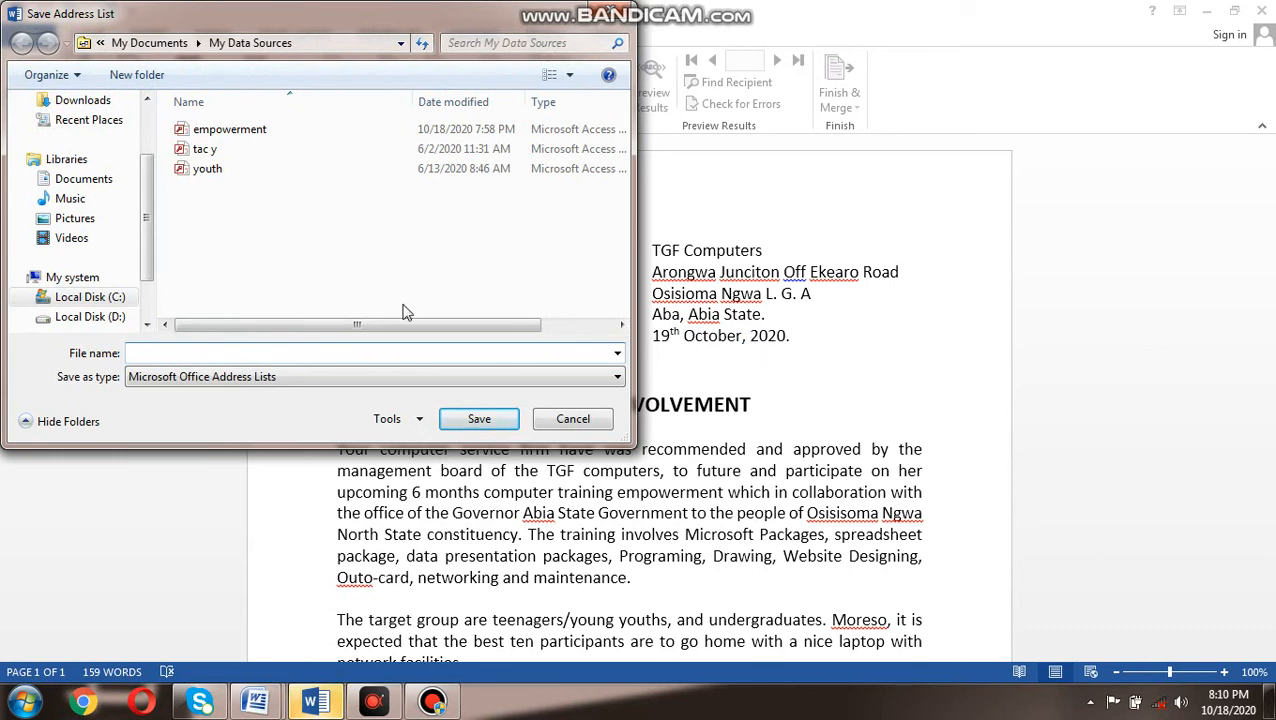
pyautogui.write('emp')
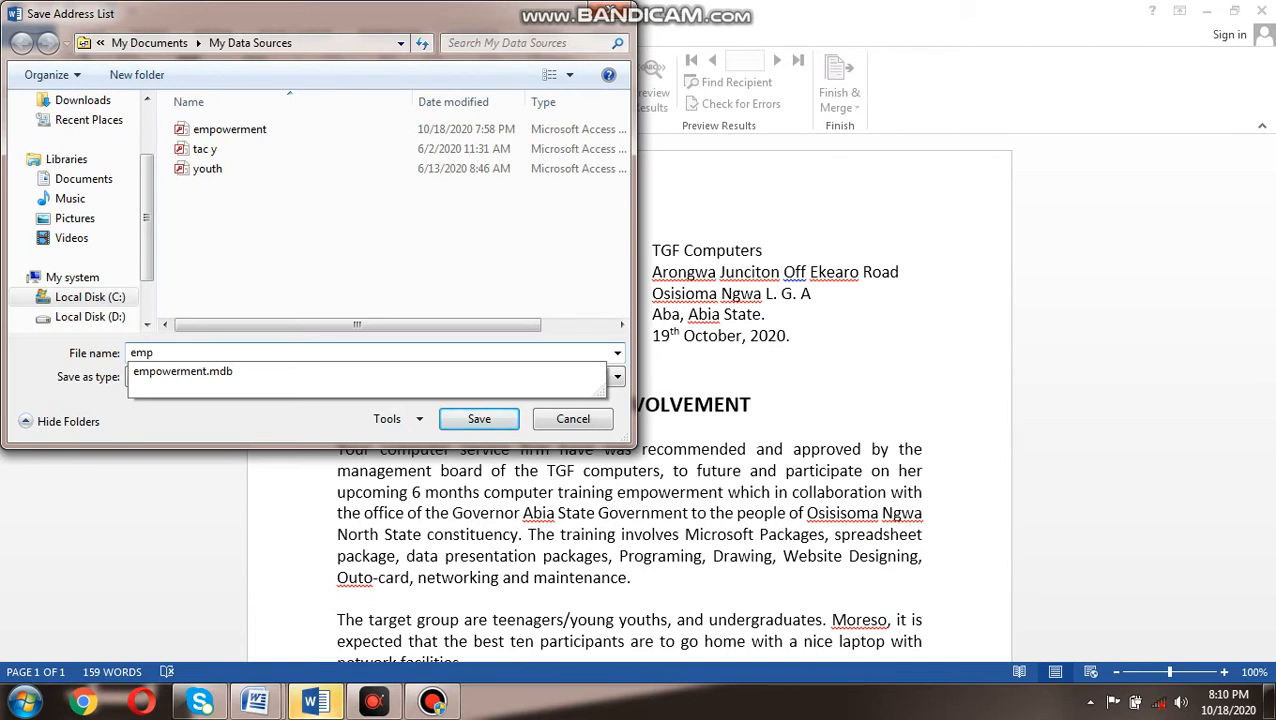
pyautogui.write('ower ')
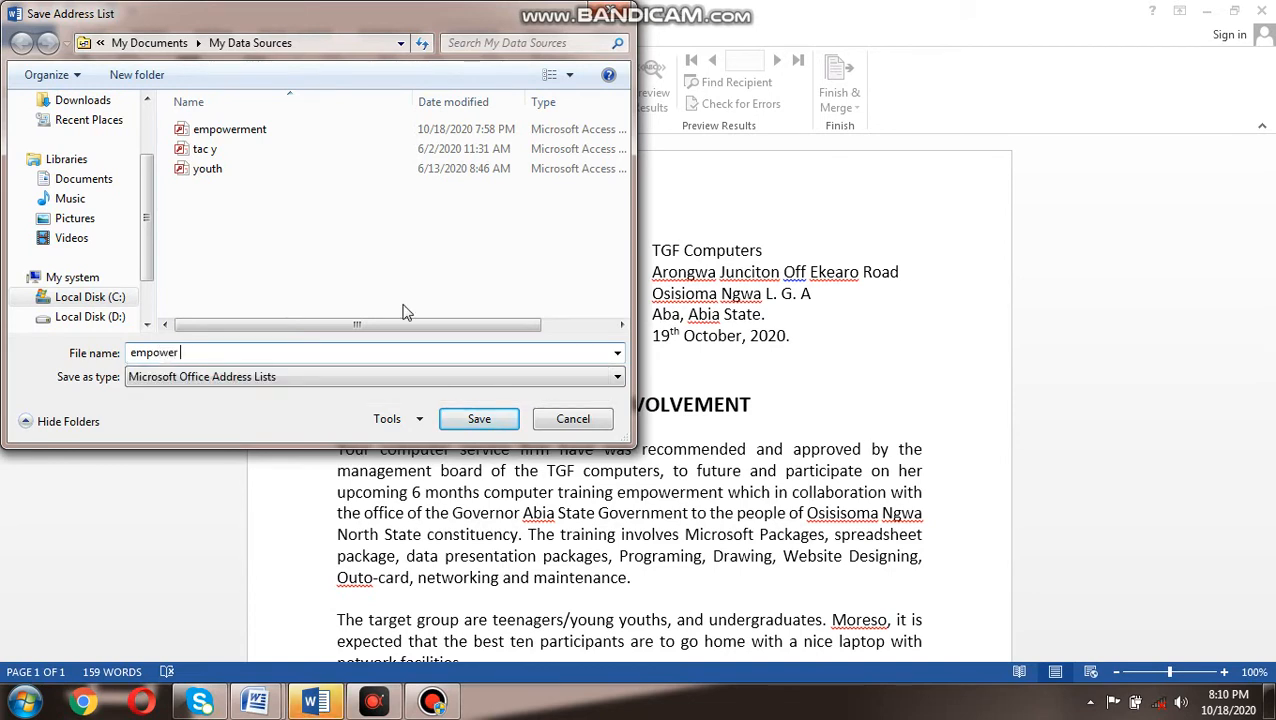
pyautogui.write('leeter')
pyautogui.press('Left')
pyautogui.press('Left')
pyautogui.press('Left')
pyautogui.press('BackSpace')
pyautogui.write('t')
pyautogui.click(462, 418)
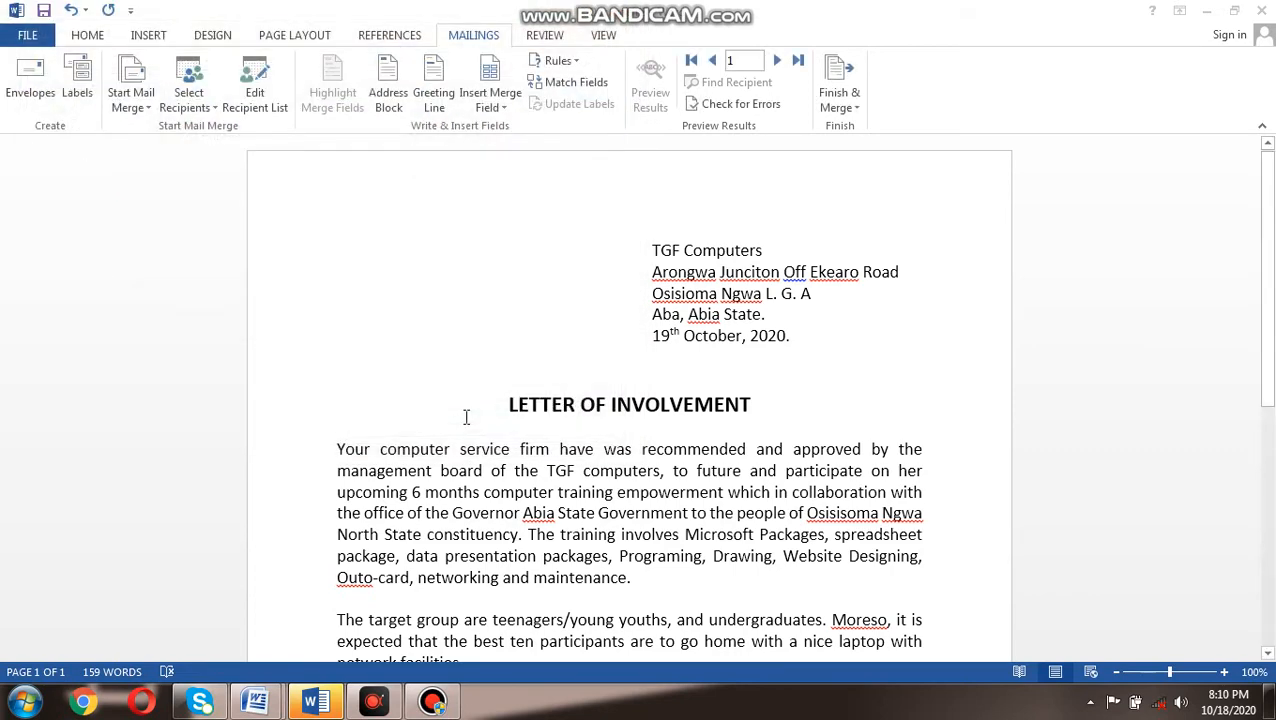
# Insert the Company_Name, Address_Line_1 and Address_Line_2 merge fields on separate lines above the LETTER OF INVOLVEMENT heading
pyautogui.click(418, 350)
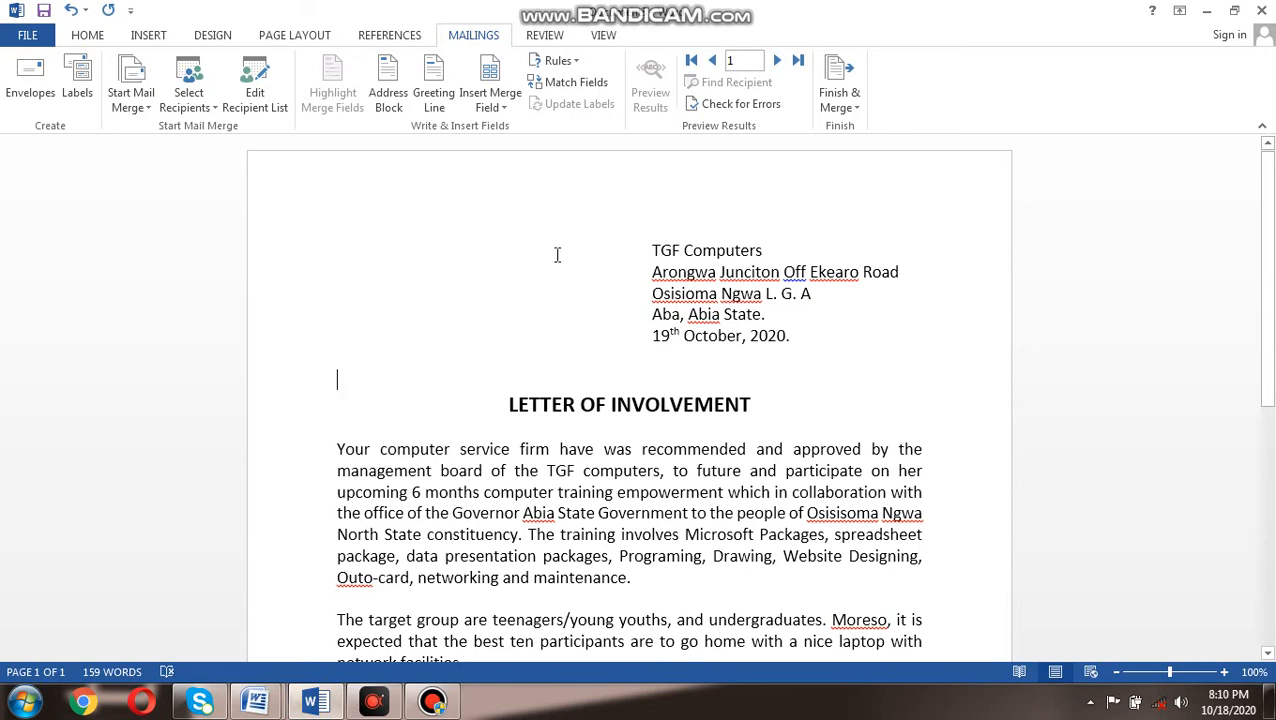
pyautogui.click(493, 101)
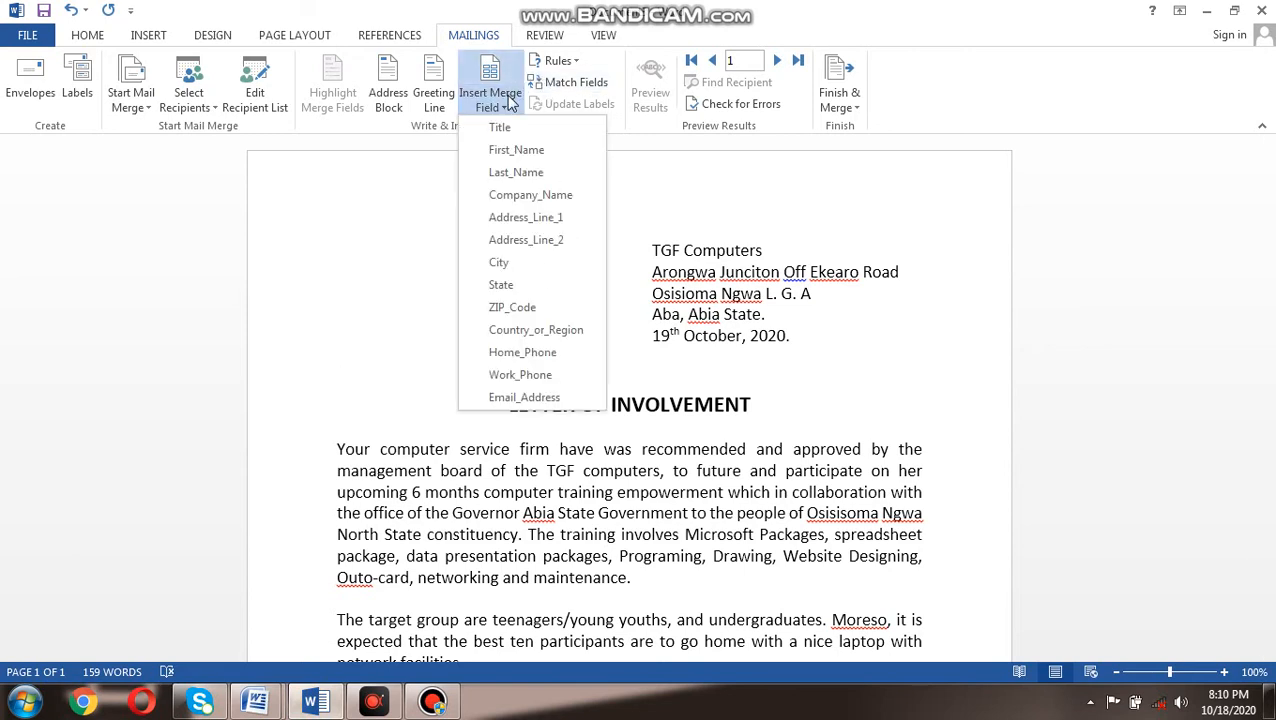
pyautogui.click(513, 195)
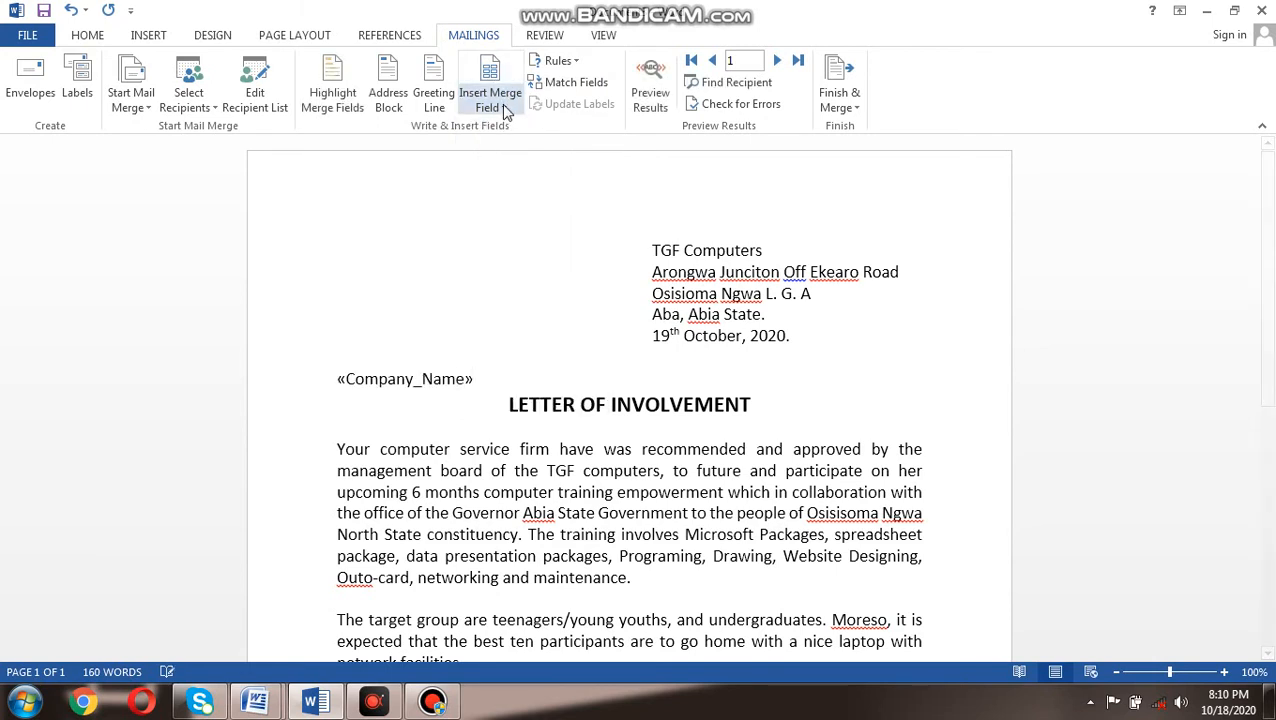
pyautogui.press('Return')
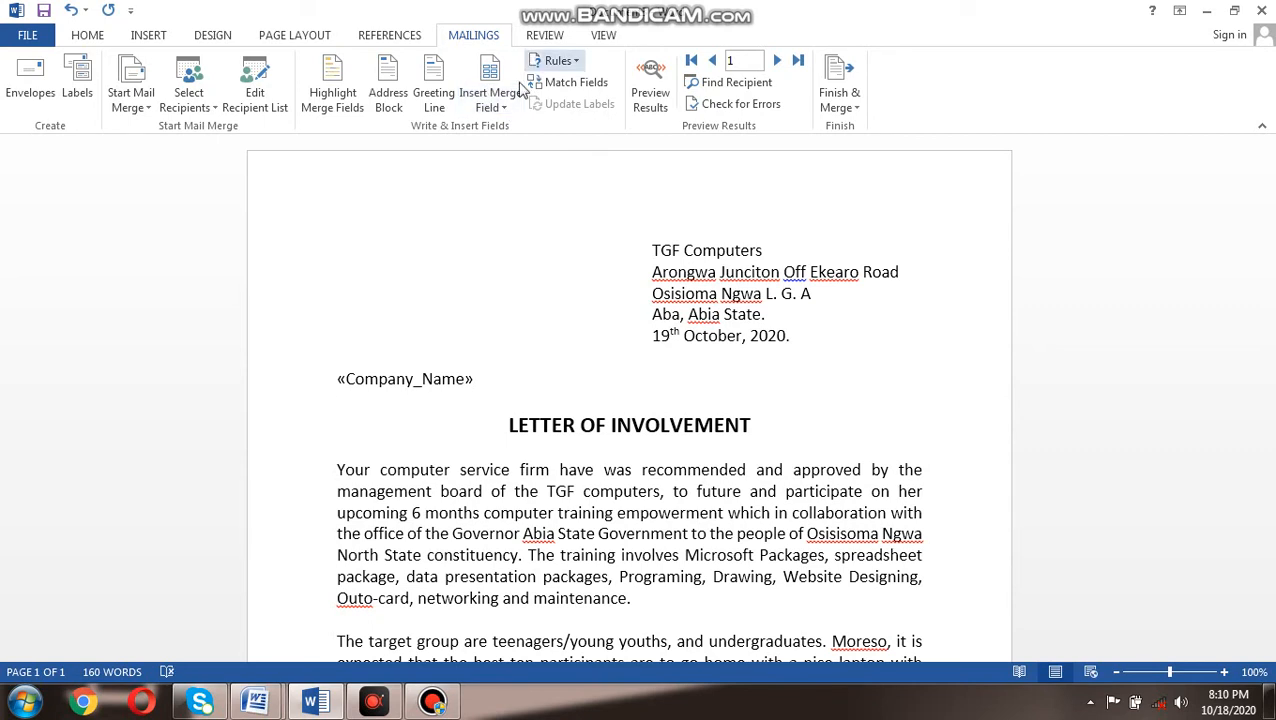
pyautogui.click(497, 106)
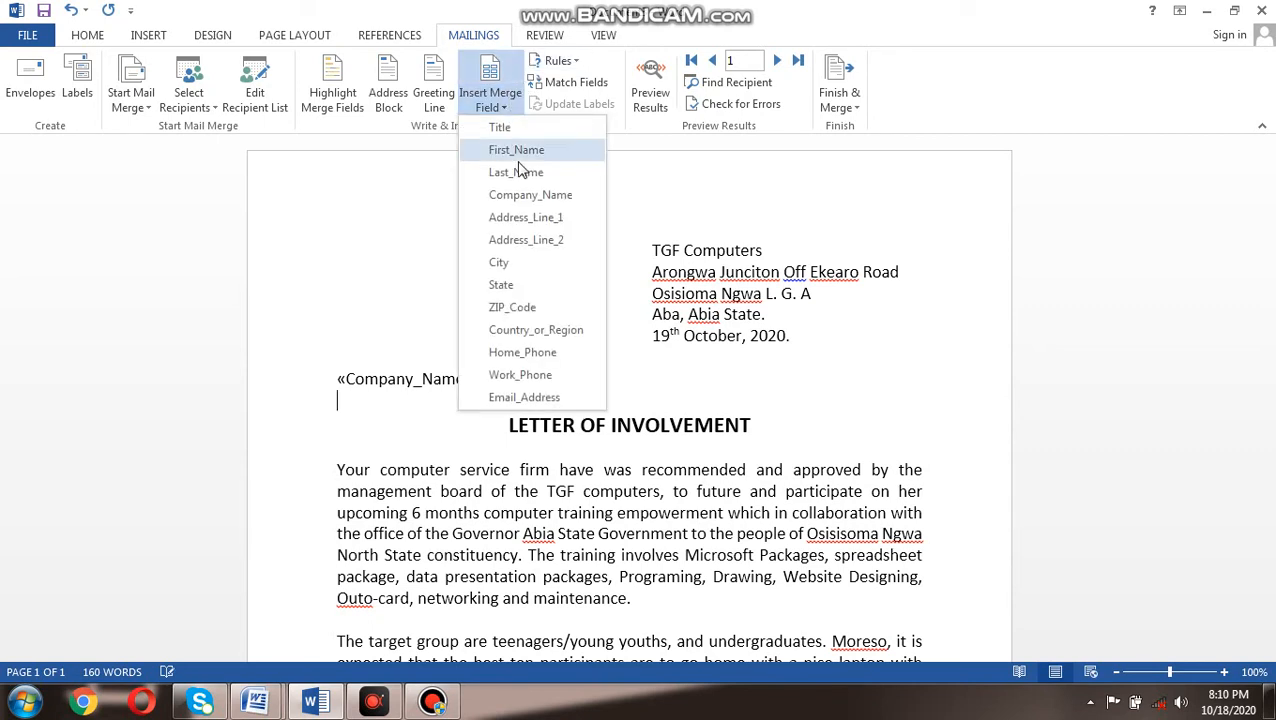
pyautogui.click(539, 220)
pyautogui.press('Return')
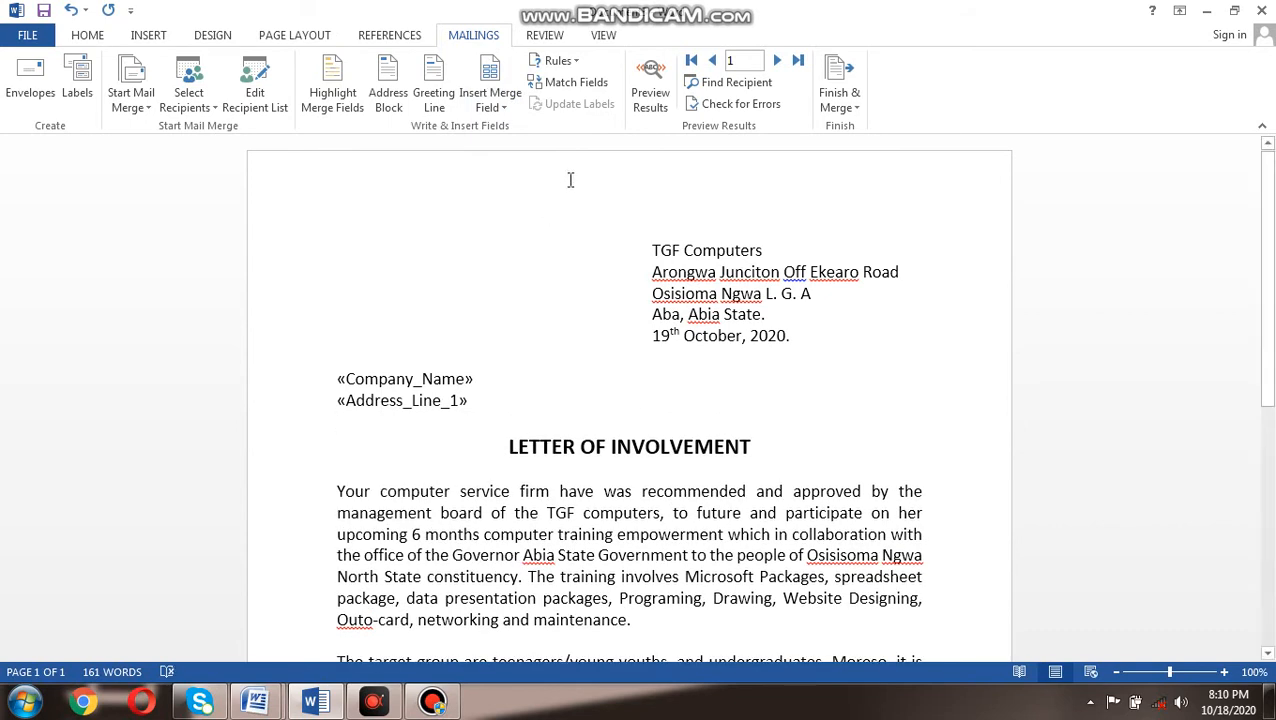
pyautogui.click(497, 101)
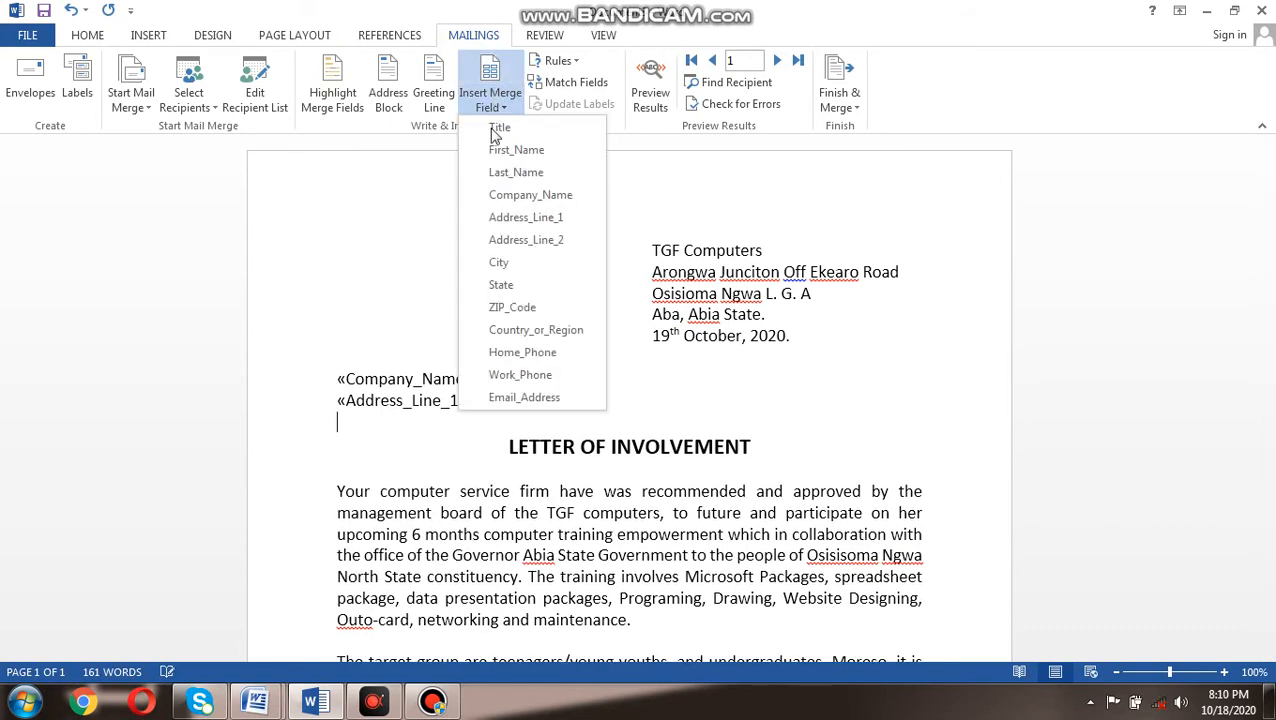
pyautogui.click(521, 245)
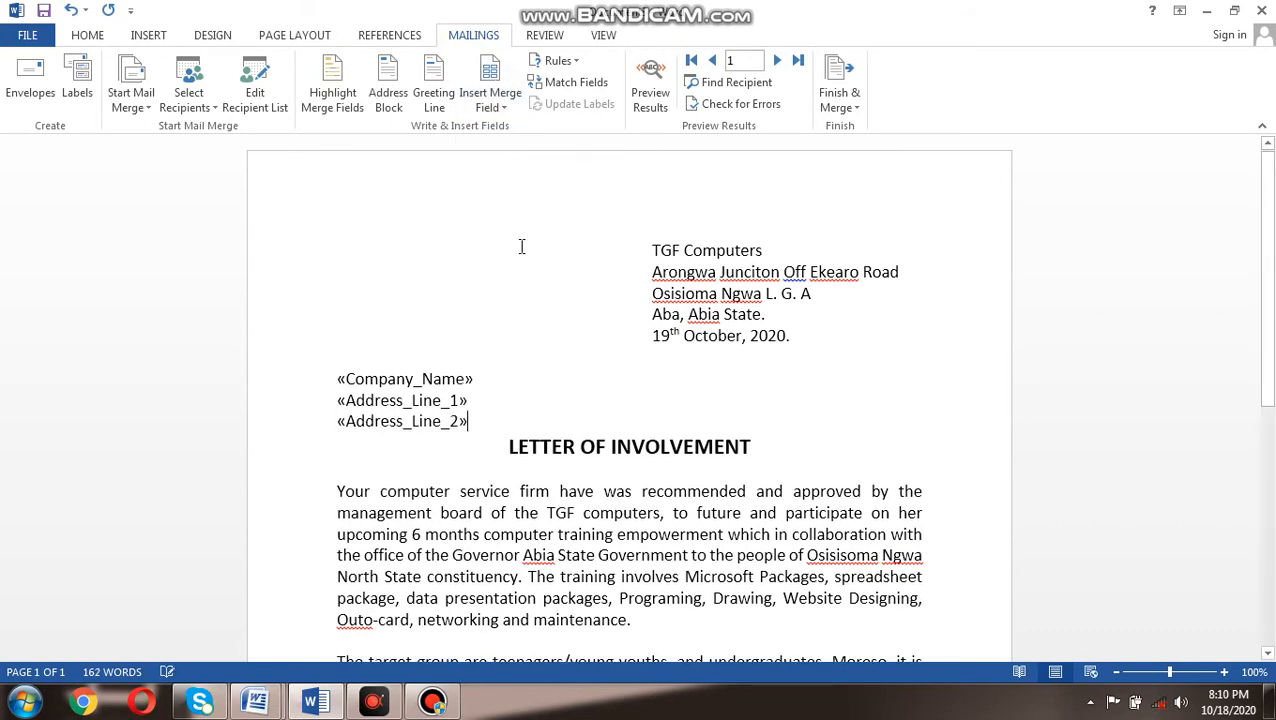
# Insert the Title merge field below the address fields, separated from them by a blank line
pyautogui.press('Return')
pyautogui.press('Return')
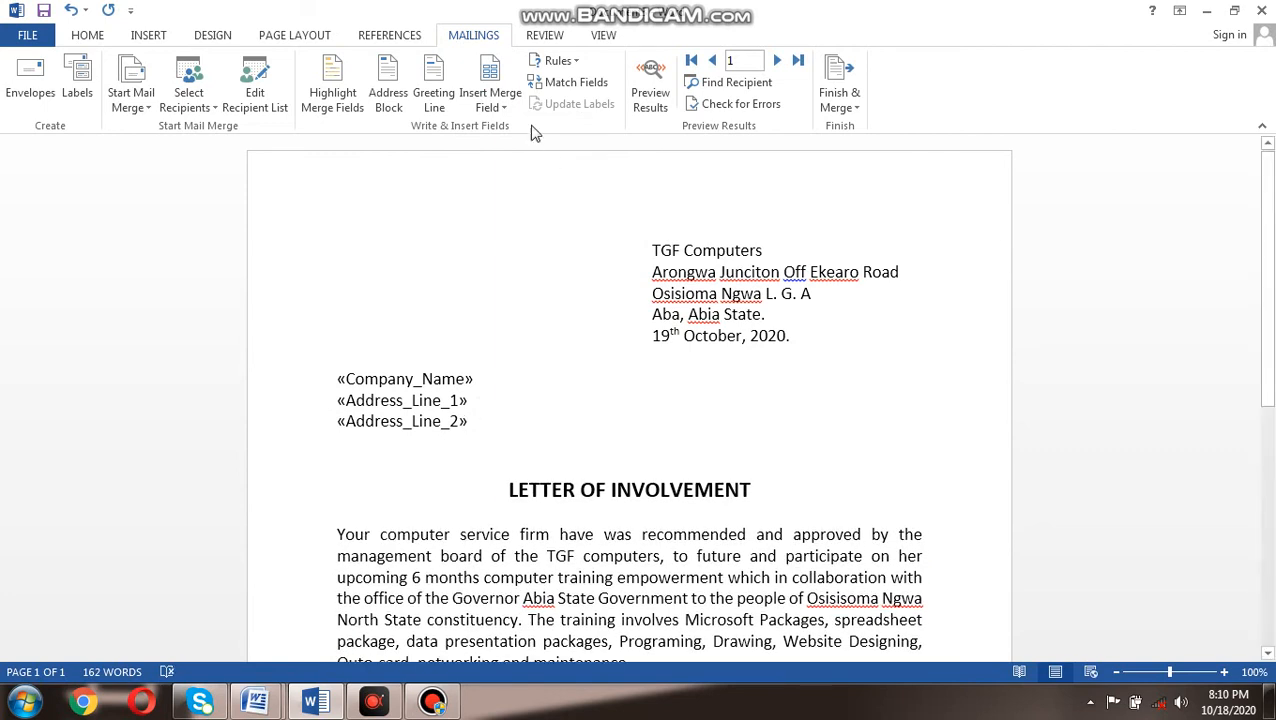
pyautogui.click(497, 106)
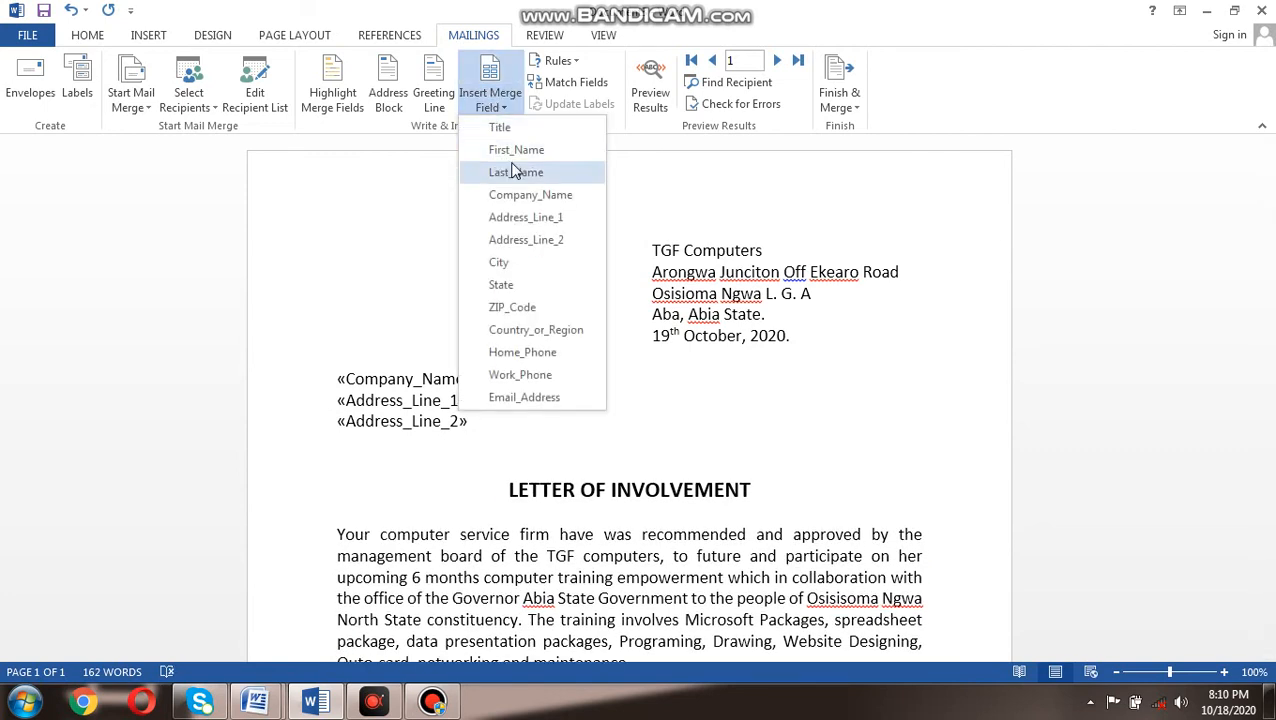
pyautogui.click(500, 128)
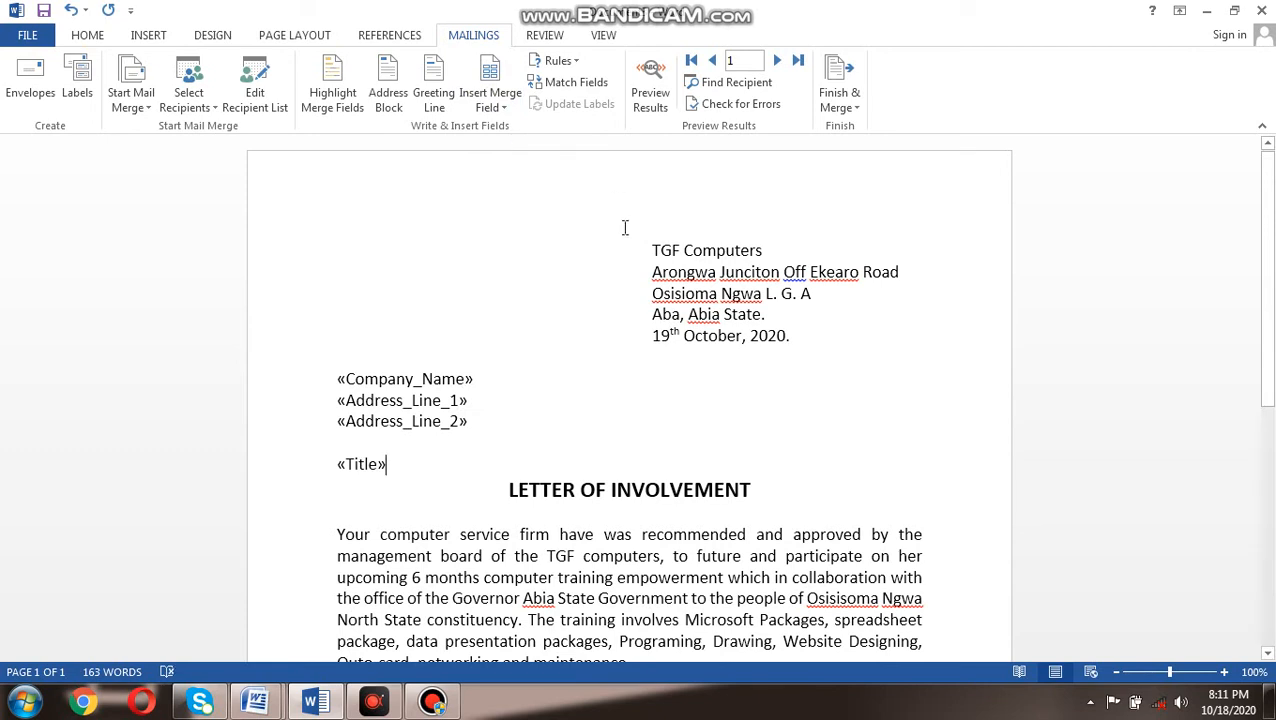
# Finish the merge by generating editable individual letters for all records in a new document
pyautogui.click(843, 100)
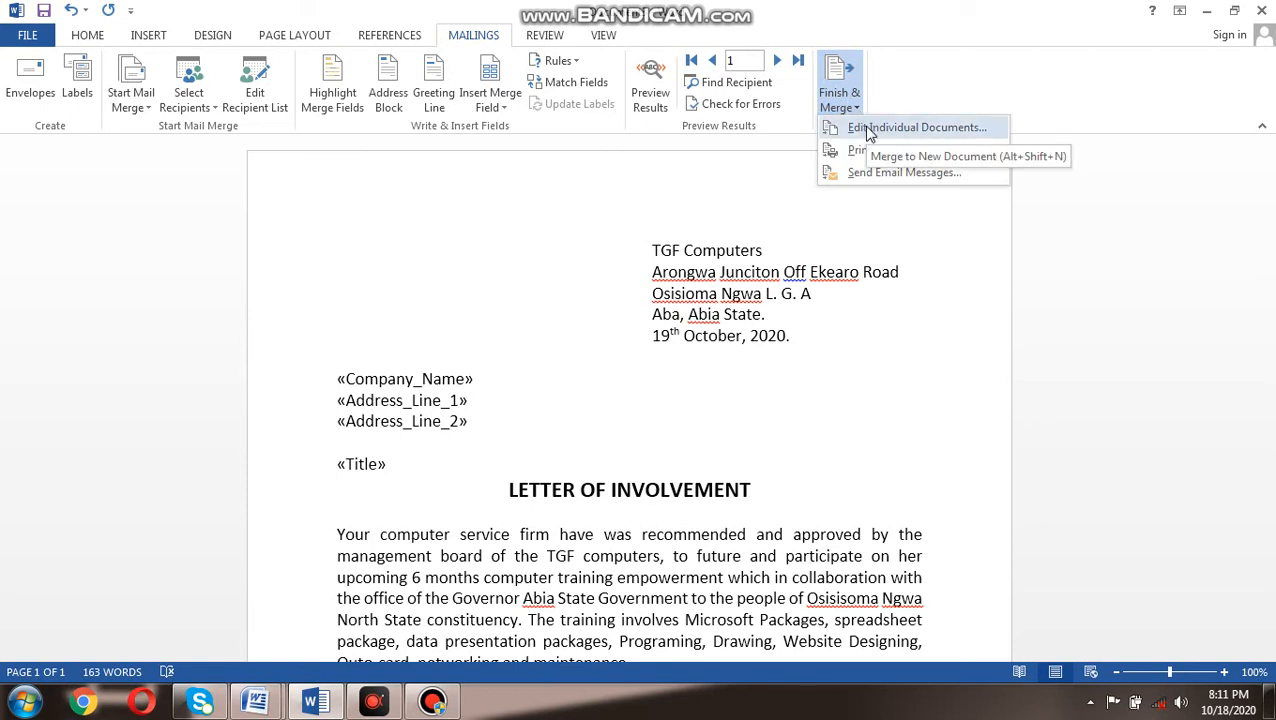
pyautogui.click(869, 128)
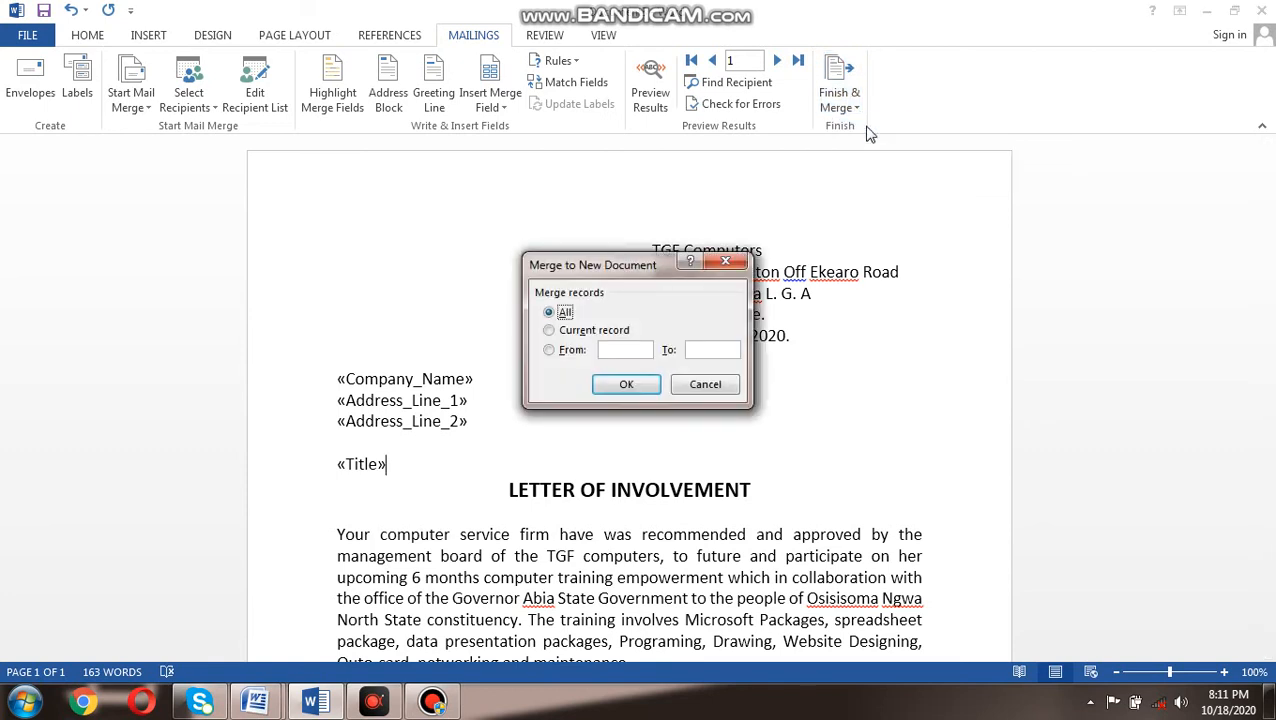
pyautogui.click(617, 381)
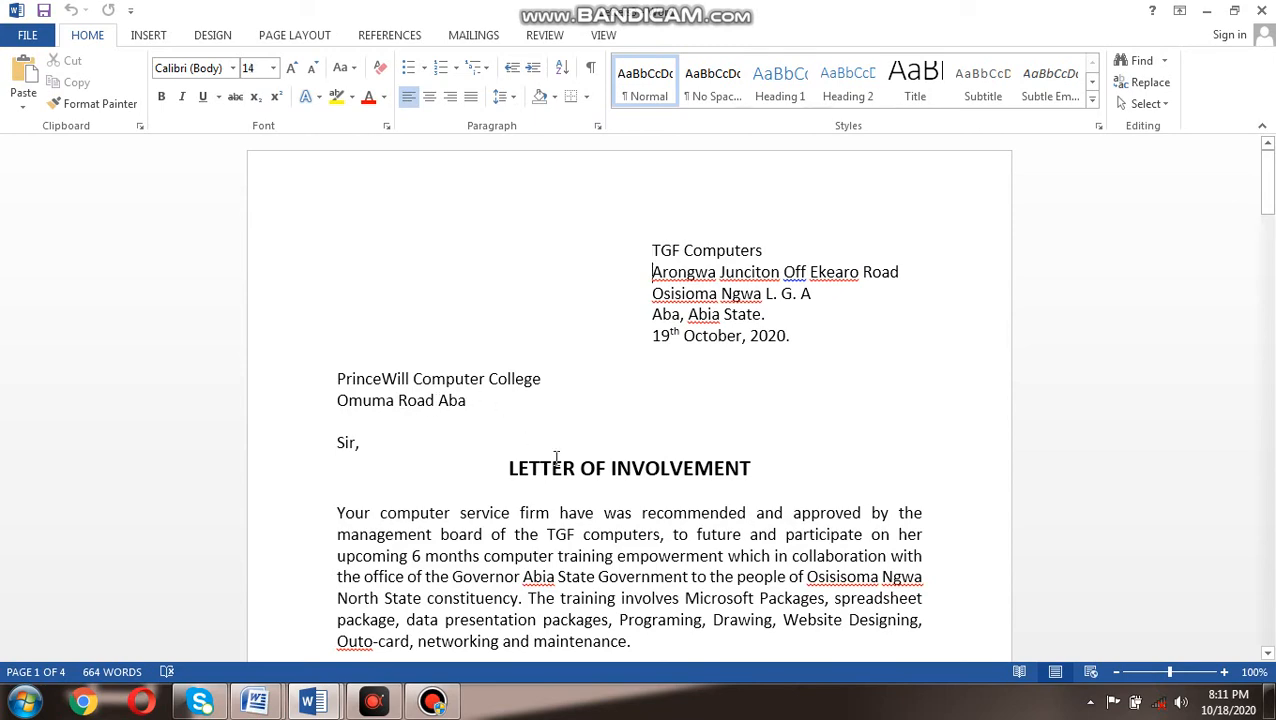
# Review the merged letters from the first through the last, checking each one's company name, address and salutation
pyautogui.press('Down')
pyautogui.press('Down')
pyautogui.press('Down')
pyautogui.press('Down')
pyautogui.press('Down')
pyautogui.press('Down')
pyautogui.press('Down')
pyautogui.press('Down')
pyautogui.press('Down')
pyautogui.press('Down')
pyautogui.press('Down')
pyautogui.press('Down')
pyautogui.press('Down')
pyautogui.press('Down')
pyautogui.press('Down')
pyautogui.press('Down')
pyautogui.press('Down')
pyautogui.press('Down')
pyautogui.press('Down')
pyautogui.press('Down')
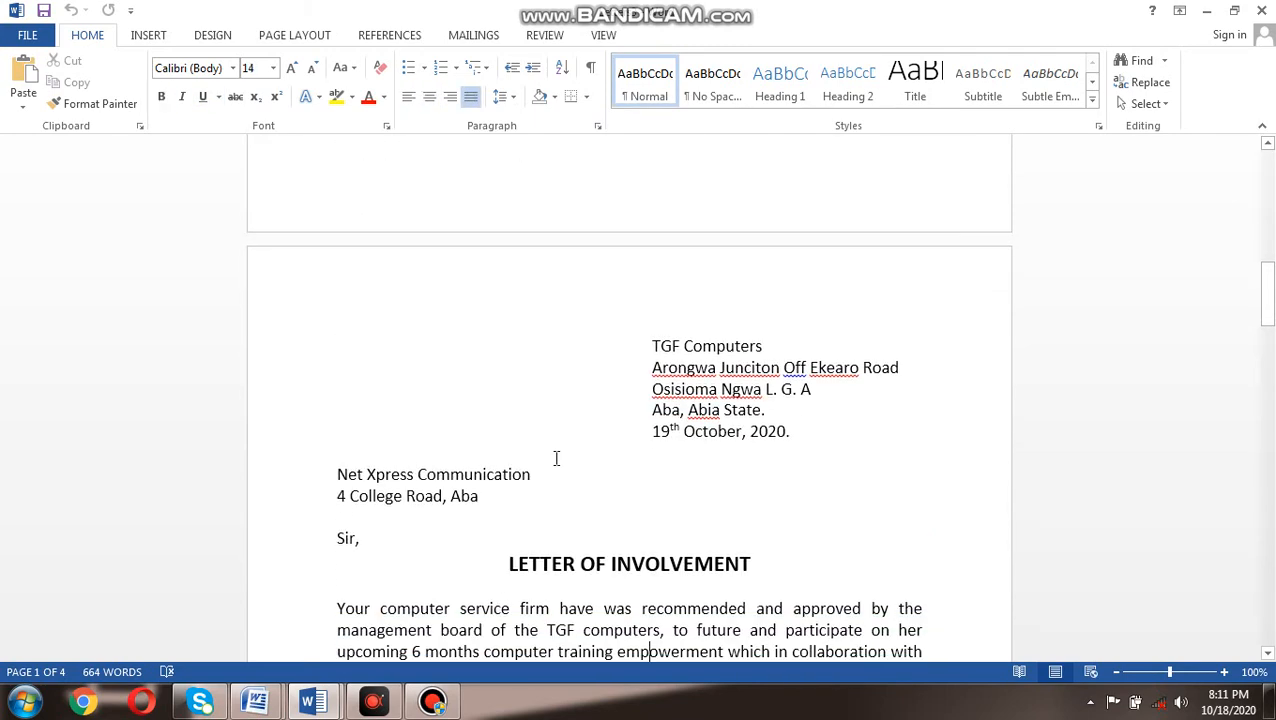
pyautogui.press('Down')
pyautogui.press('Down')
pyautogui.press('Down')
pyautogui.press('Down')
pyautogui.press('Down')
pyautogui.press('Down')
pyautogui.press('Down')
pyautogui.press('Down')
pyautogui.press('Down')
pyautogui.press('Down')
pyautogui.press('Down')
pyautogui.press('Down')
pyautogui.press('Down')
pyautogui.press('Down')
pyautogui.press('Down')
pyautogui.press('Down')
pyautogui.press('Down')
pyautogui.press('Down')
pyautogui.press('Down')
pyautogui.press('Down')
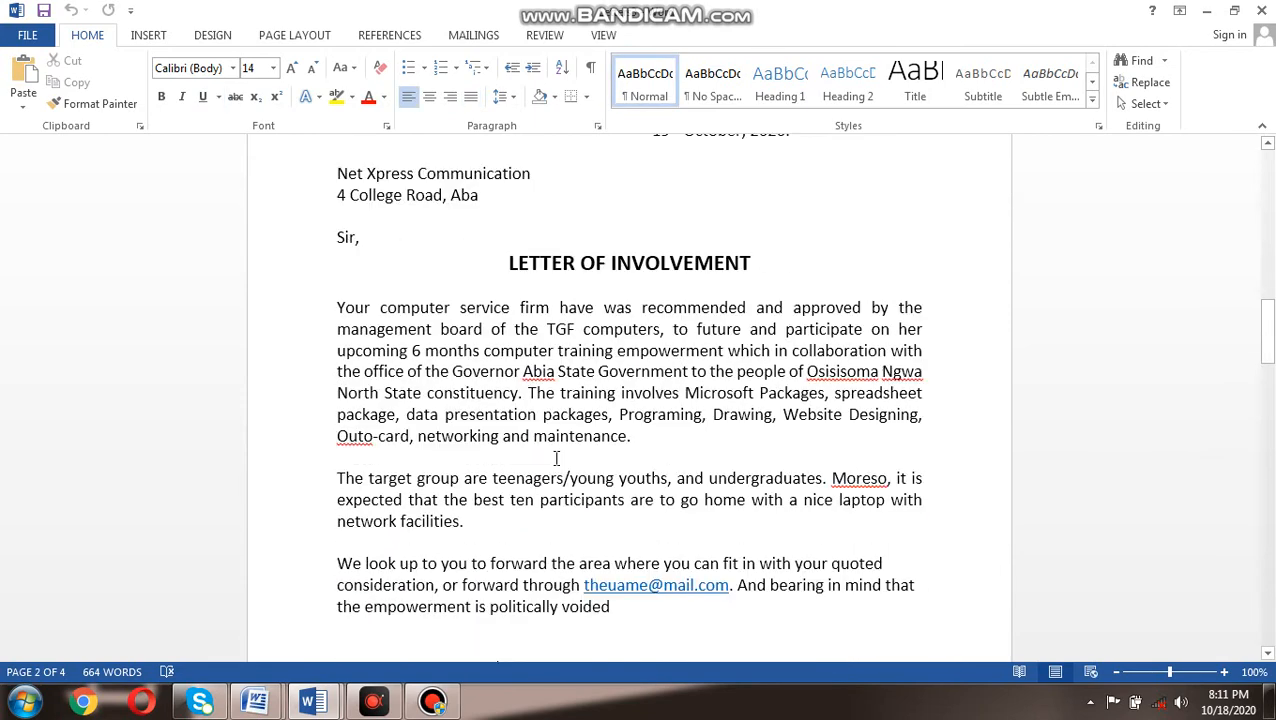
pyautogui.press('Down')
pyautogui.press('Down')
pyautogui.press('Down')
pyautogui.press('Down')
pyautogui.press('Down')
pyautogui.press('Down')
pyautogui.press('Down')
pyautogui.press('Down')
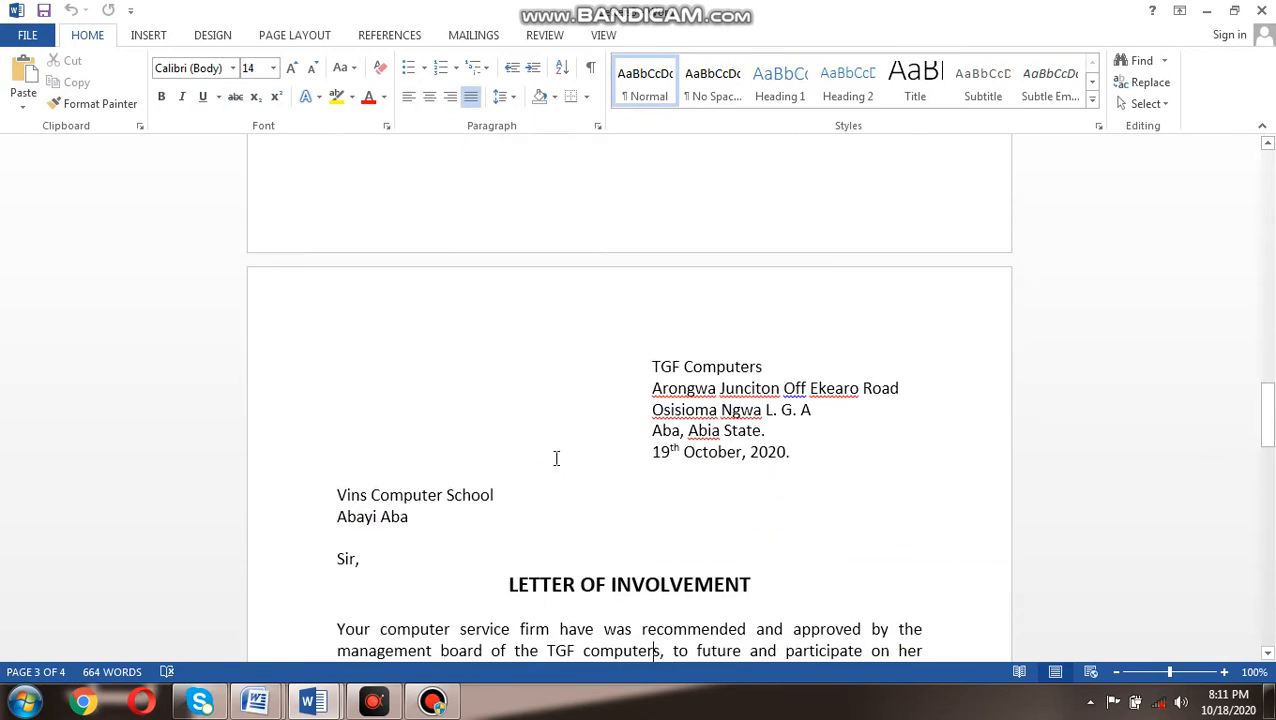
pyautogui.press('Down')
pyautogui.press('Down')
pyautogui.press('Down')
pyautogui.press('Down')
pyautogui.press('Down')
pyautogui.press('Down')
pyautogui.press('Down')
pyautogui.press('Down')
pyautogui.press('Down')
pyautogui.press('Down')
pyautogui.press('Down')
pyautogui.press('Down')
pyautogui.press('Down')
pyautogui.press('Down')
pyautogui.press('Down')
pyautogui.press('Down')
pyautogui.press('Down')
pyautogui.press('Down')
pyautogui.press('Down')
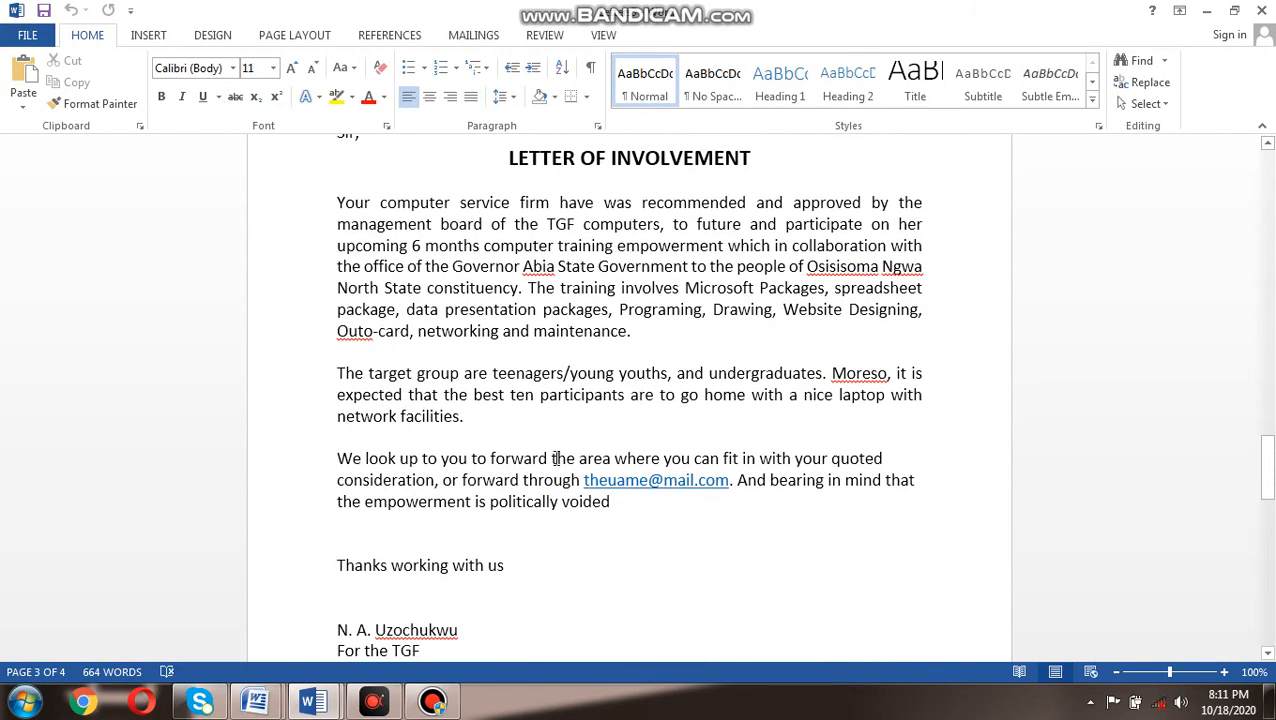
pyautogui.press('Down')
pyautogui.press('Down')
pyautogui.press('Down')
pyautogui.press('Down')
pyautogui.press('Down')
pyautogui.press('Down')
pyautogui.press('Down')
pyautogui.press('Down')
pyautogui.press('Down')
pyautogui.press('Down')
pyautogui.press('Down')
pyautogui.press('Down')
pyautogui.press('Down')
pyautogui.press('Down')
pyautogui.press('Down')
pyautogui.press('Down')
pyautogui.press('Down')
pyautogui.press('Down')
pyautogui.press('Down')
pyautogui.press('Down')
pyautogui.press('Down')
pyautogui.press('Down')
pyautogui.press('Down')
pyautogui.press('Down')
pyautogui.press('Down')
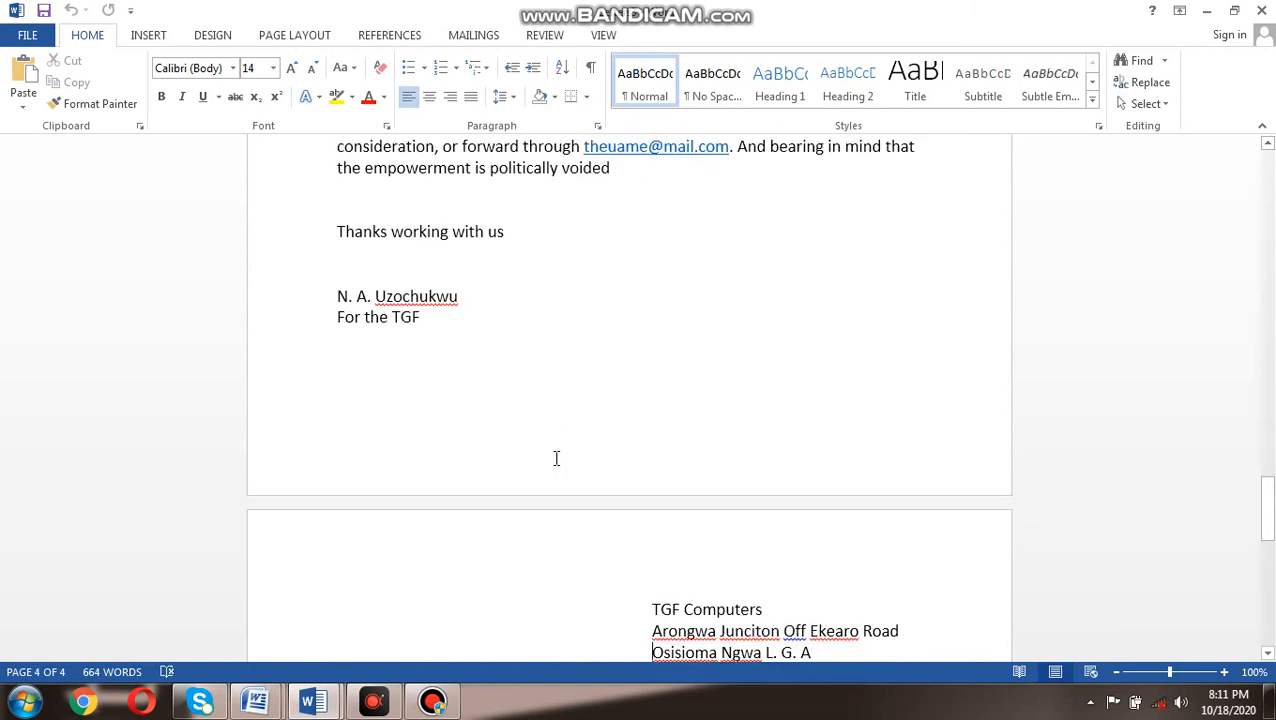
pyautogui.press('Down')
pyautogui.press('Down')
pyautogui.press('Down')
pyautogui.press('Down')
pyautogui.press('Down')
pyautogui.press('Down')
pyautogui.press('Down')
pyautogui.press('Down')
pyautogui.press('Down')
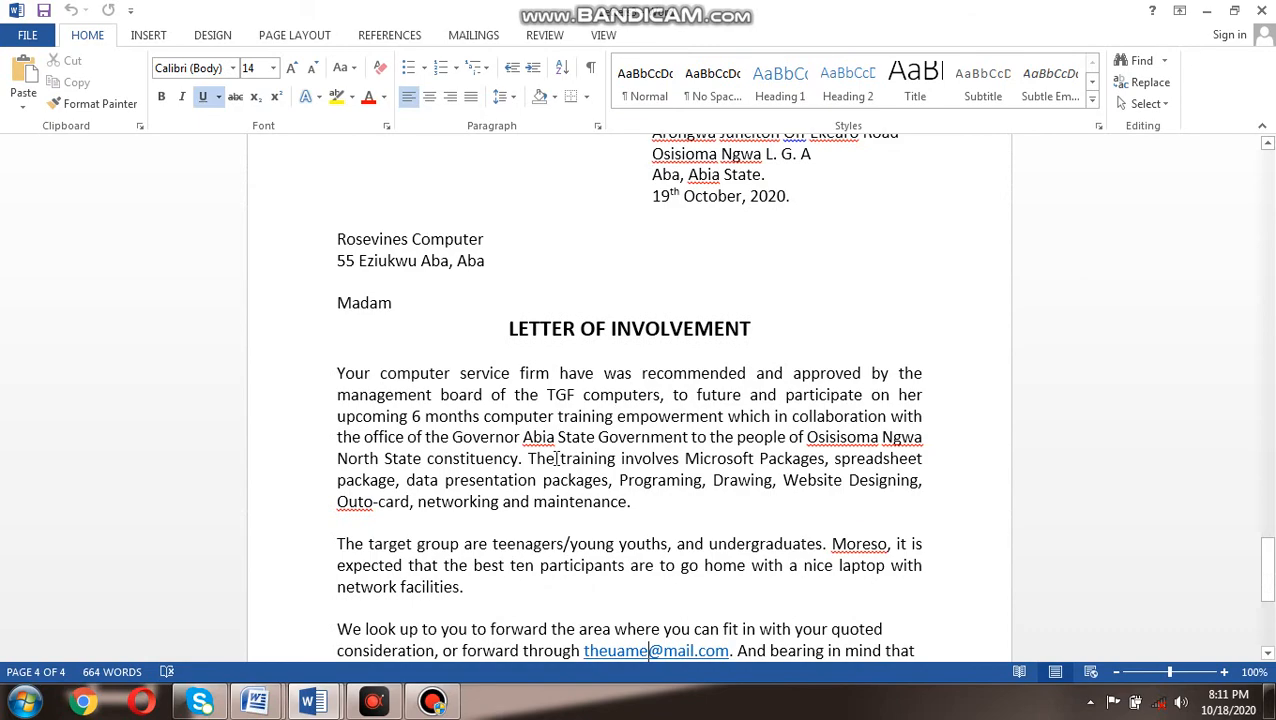
# Go back through the merged letters from the last one to the sender's address at the start of the first letter
pyautogui.press('Up')
pyautogui.press('Up')
pyautogui.press('Up')
pyautogui.press('Up')
pyautogui.press('Up')
pyautogui.press('Up')
pyautogui.press('Up')
pyautogui.press('Up')
pyautogui.press('Up')
pyautogui.press('Up')
pyautogui.press('Up')
pyautogui.press('Up')
pyautogui.press('Up')
pyautogui.press('Up')
pyautogui.press('Up')
pyautogui.press('Up')
pyautogui.press('Up')
pyautogui.press('Up')
pyautogui.press('Up')
pyautogui.press('Up')
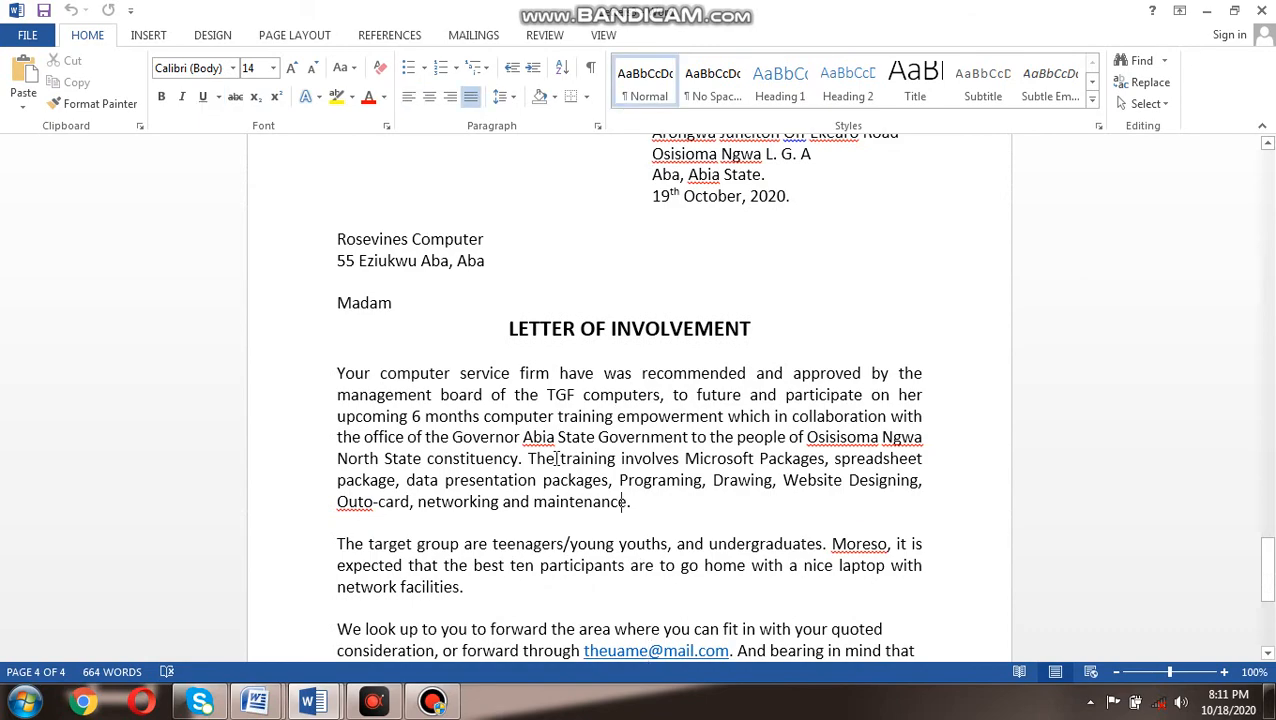
pyautogui.press('Up')
pyautogui.press('Up')
pyautogui.press('Up')
pyautogui.press('Up')
pyautogui.press('Up')
pyautogui.press('Up')
pyautogui.press('Up')
pyautogui.press('Up')
pyautogui.press('Up')
pyautogui.press('Up')
pyautogui.press('Up')
pyautogui.press('Up')
pyautogui.press('Up')
pyautogui.press('Up')
pyautogui.press('Up')
pyautogui.press('Up')
pyautogui.press('Up')
pyautogui.press('Up')
pyautogui.press('Up')
pyautogui.press('Up')
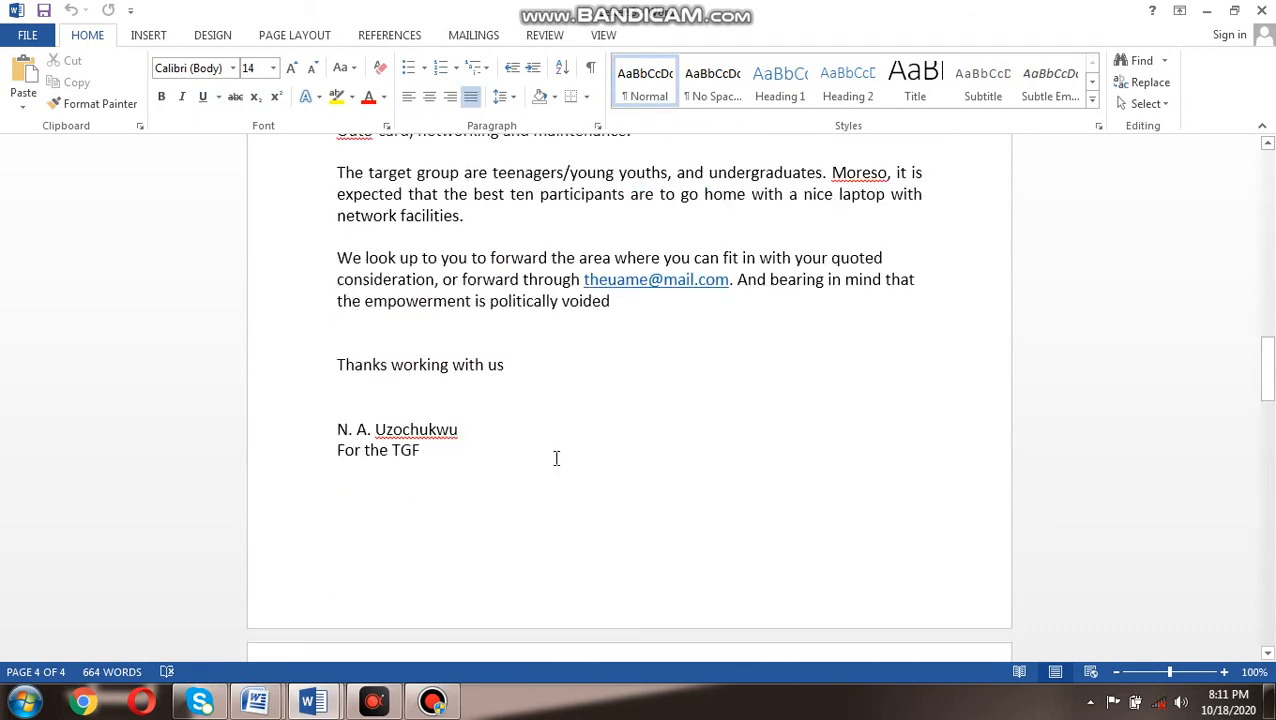
pyautogui.press('Up')
pyautogui.press('Up')
pyautogui.press('Up')
pyautogui.press('Up')
pyautogui.press('Up')
pyautogui.press('Up')
pyautogui.press('Up')
pyautogui.press('Up')
pyautogui.press('Up')
pyautogui.press('Up')
pyautogui.press('Up')
pyautogui.press('Up')
pyautogui.press('Up')
pyautogui.press('Up')
pyautogui.press('Up')
pyautogui.press('Up')
pyautogui.press('Up')
pyautogui.press('Up')
pyautogui.press('Up')
pyautogui.press('Up')
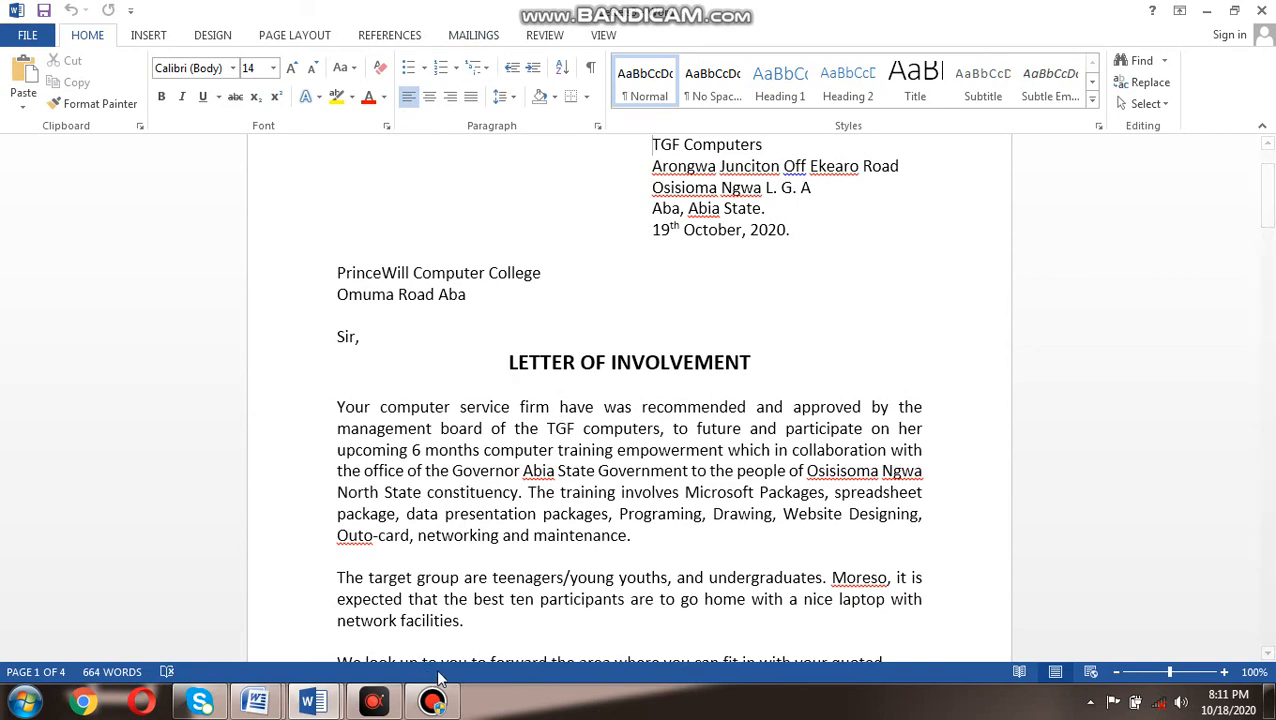
pyautogui.click(432, 700)
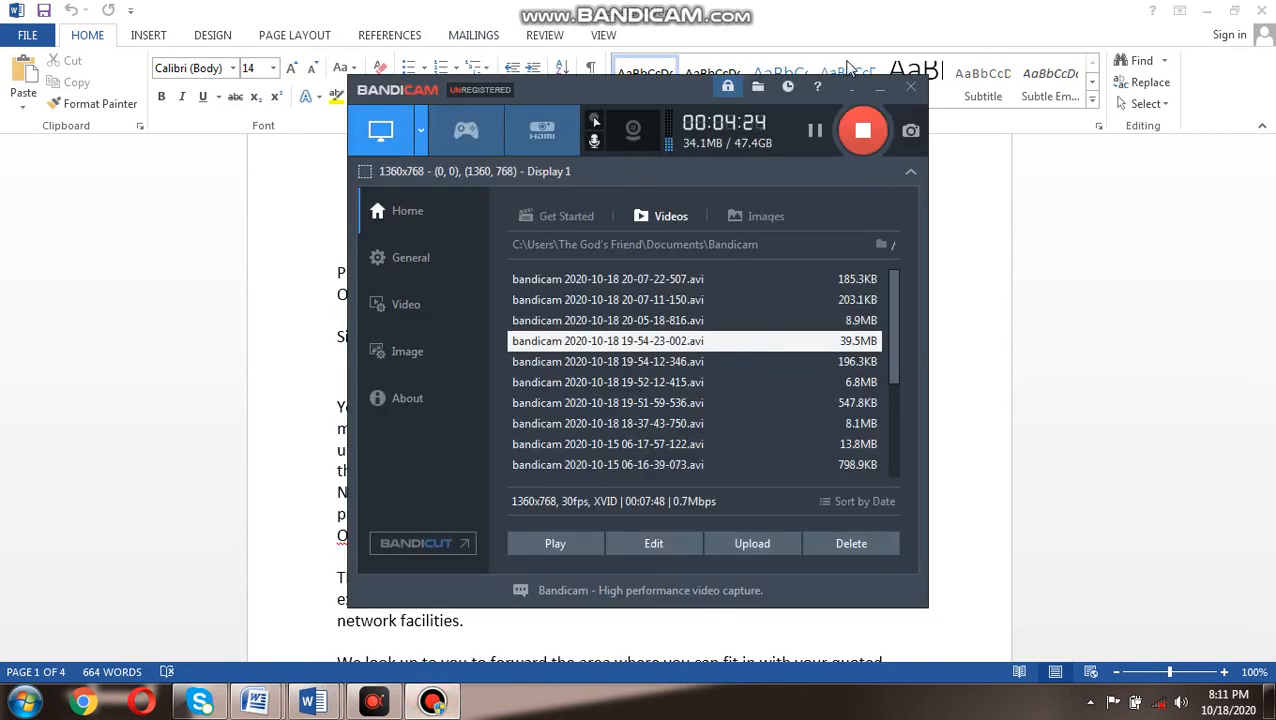